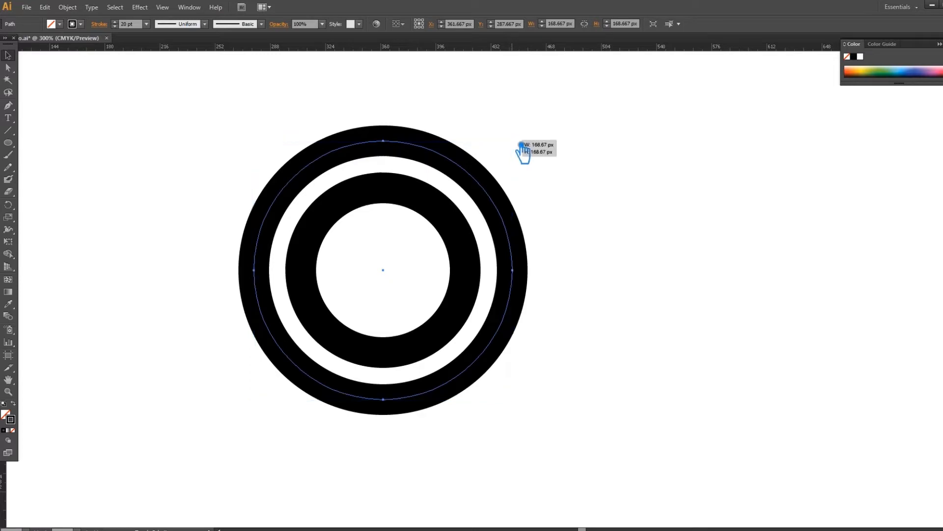
# Deselect the resized outer ring and save the document
pyautogui.click(585, 254)
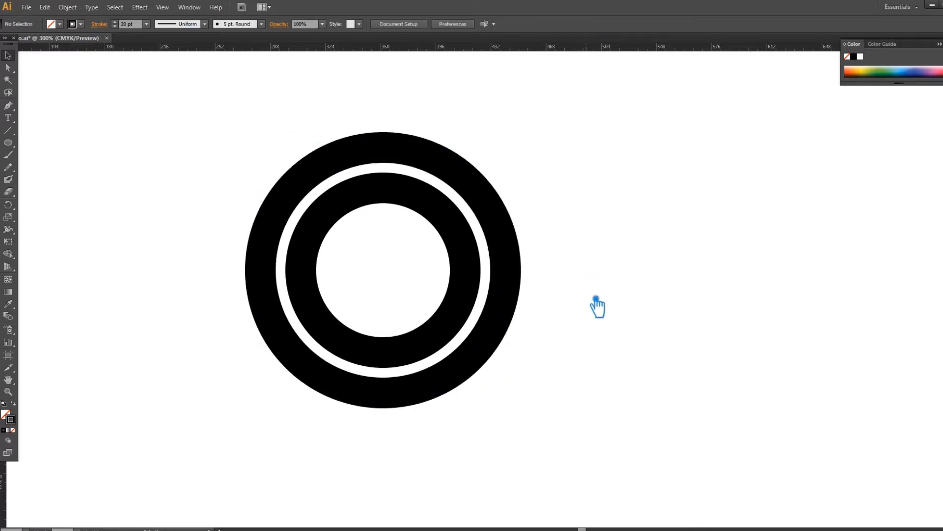
pyautogui.hotkey('ctrl', 's')
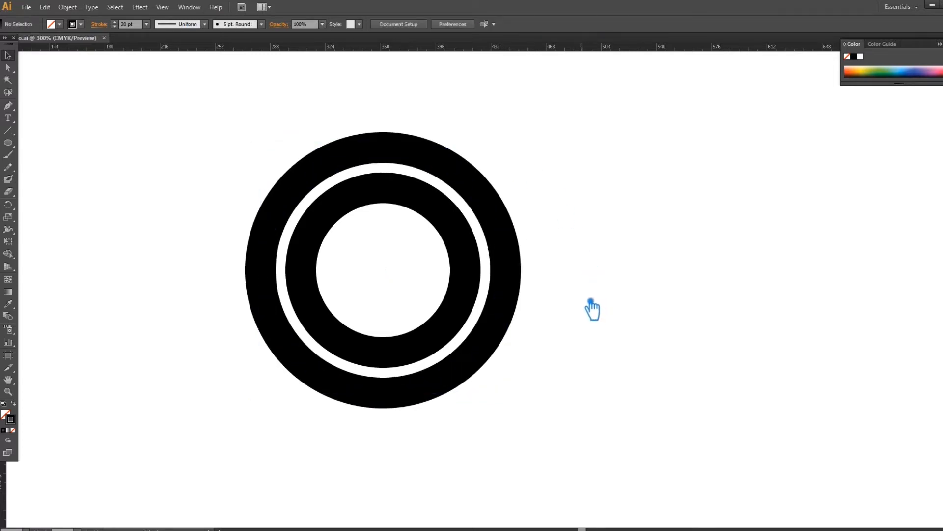
# Create a concentric circle about 47 px wide inside the inner ring and swap its stroke to a solid black fill
pyautogui.click(472, 276)
pyautogui.moveTo(466, 188); pyautogui.dragTo(429, 237)
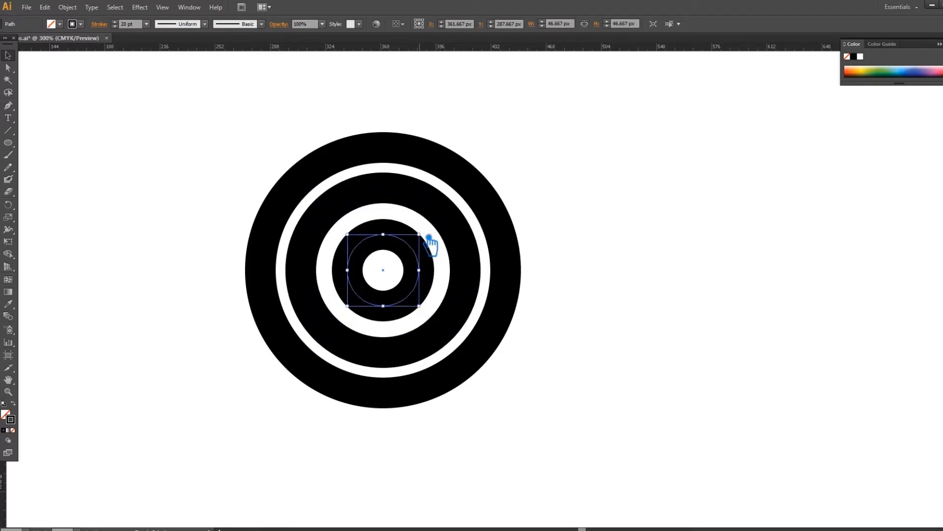
pyautogui.click(13, 403)
pyautogui.click(121, 346)
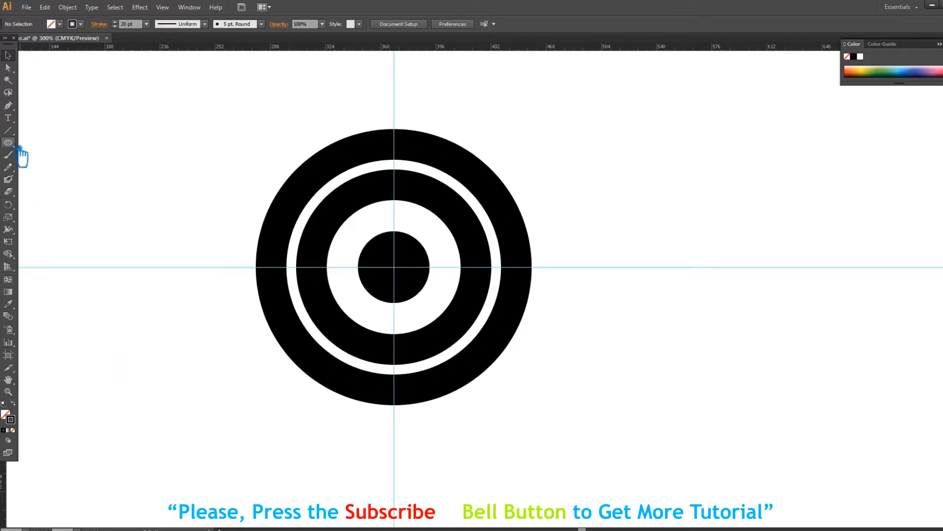
# Draw a horizontal rectangle about 245 by 32 px across the middle of the rings and swap its stroke to a black fill
pyautogui.click(8, 143)
pyautogui.click(49, 142)
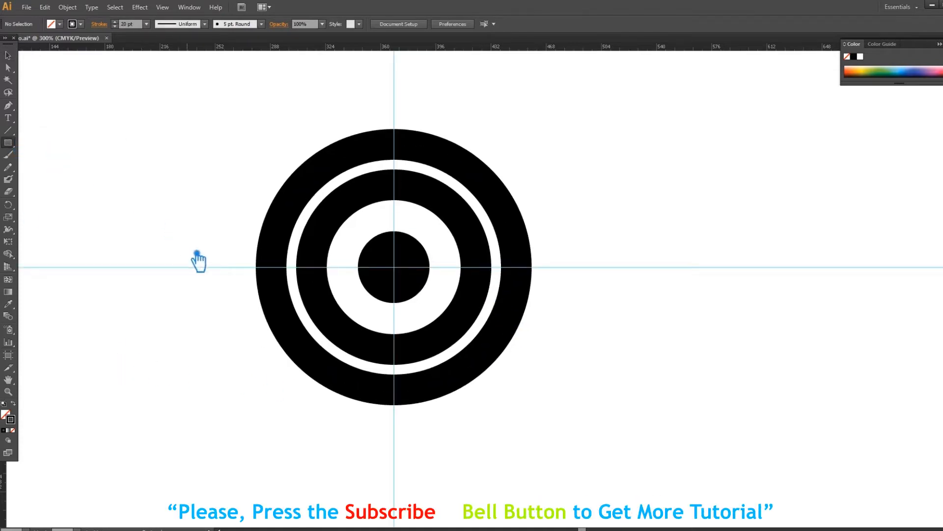
pyautogui.moveTo(216, 244); pyautogui.dragTo(591, 292)
pyautogui.click(14, 404)
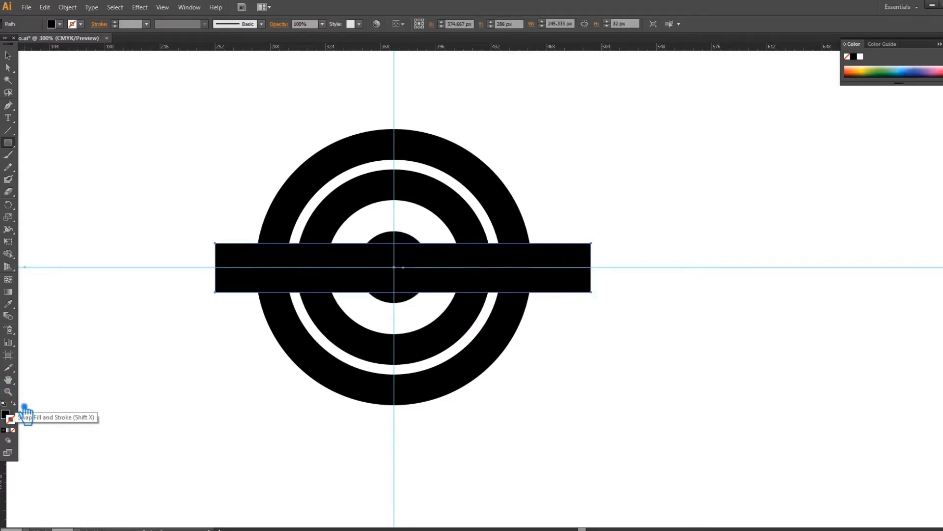
# Set the horizontal rectangle's opacity to 50%
pyautogui.click(9, 55)
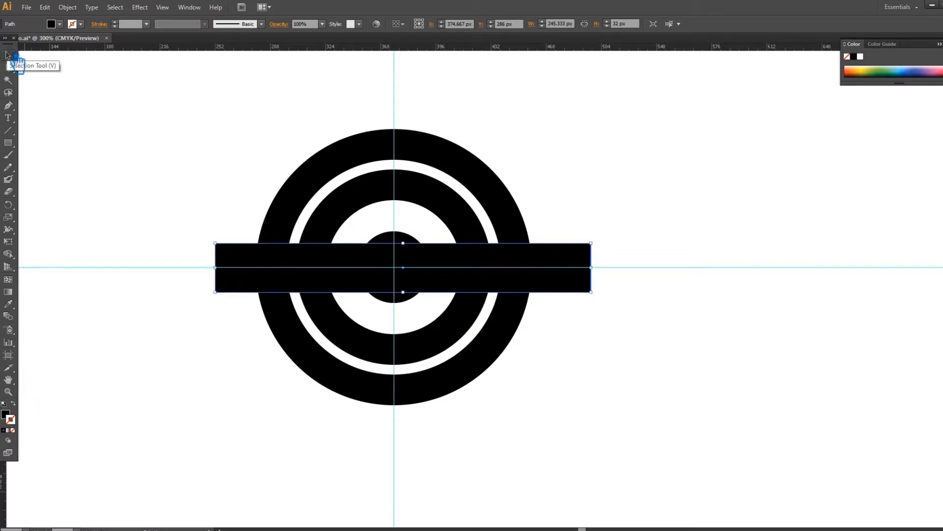
pyautogui.click(322, 24)
pyautogui.click(325, 93)
pyautogui.click(547, 226)
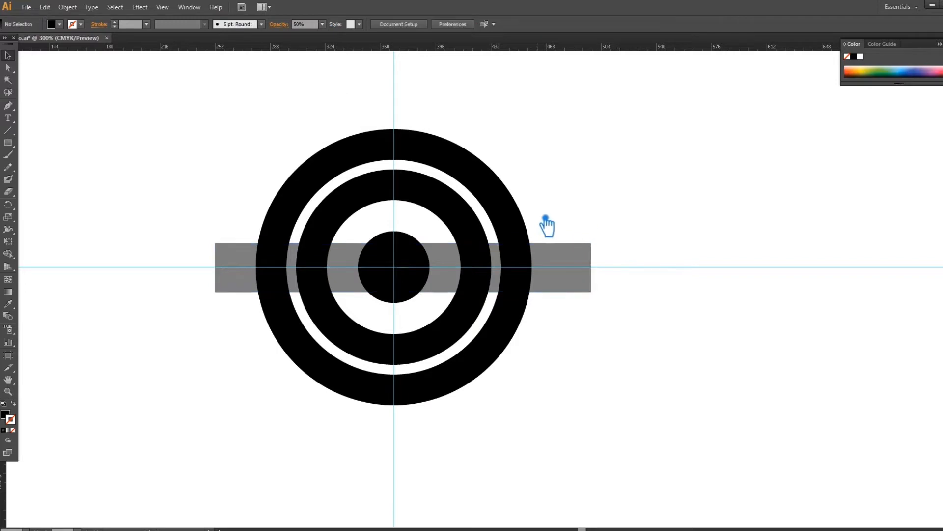
# Add anchor points to the outer ring where the grey bar's upper and lower edges cross its path
pyautogui.click(294, 226)
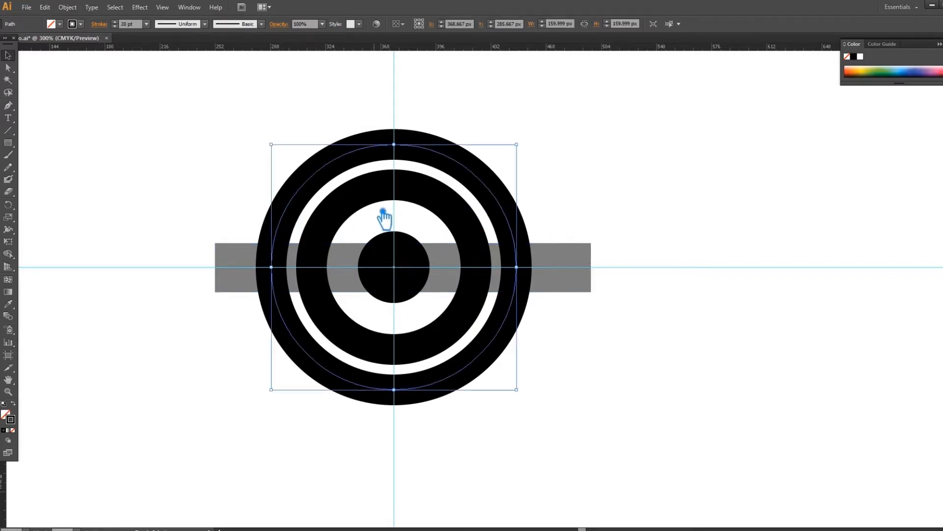
pyautogui.keyDown('shift'); pyautogui.click(367, 203); pyautogui.keyUp('shift')
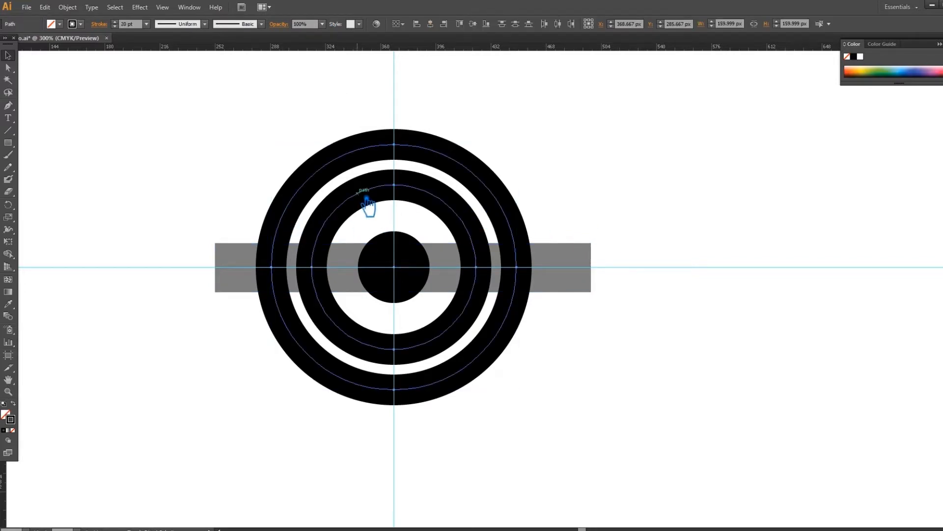
pyautogui.click(13, 107)
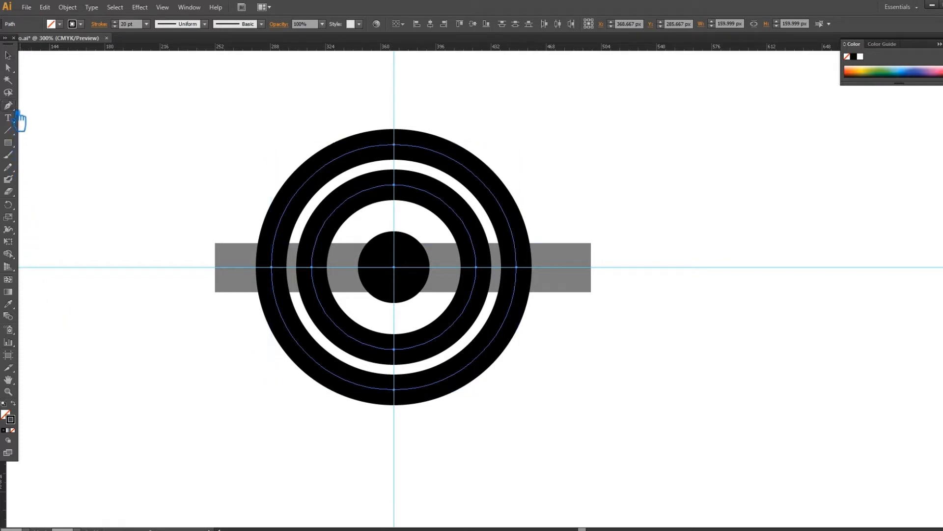
pyautogui.click(274, 243)
pyautogui.click(274, 292)
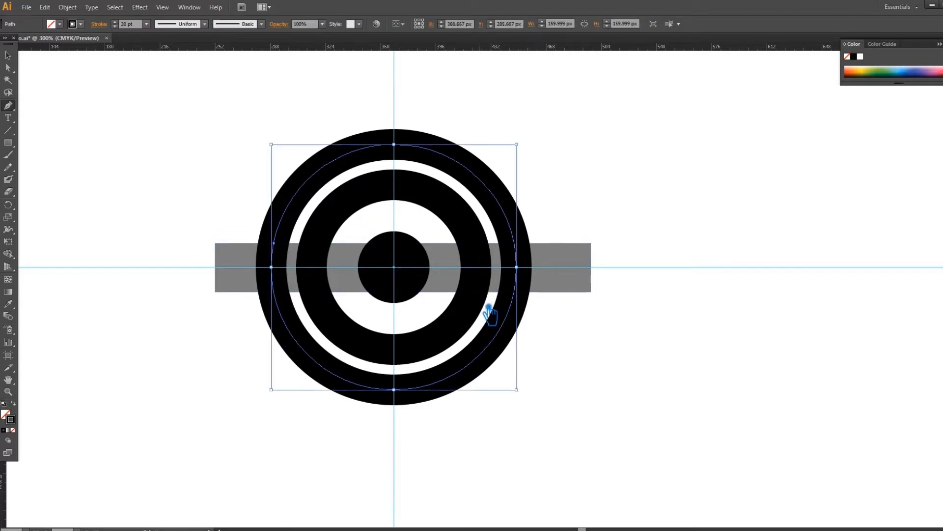
pyautogui.click(515, 292)
pyautogui.click(515, 243)
# Add anchor points to the inner ring where the grey bar's edges cross the right side of its path
pyautogui.click(8, 55)
pyautogui.click(467, 227)
pyautogui.press('p')
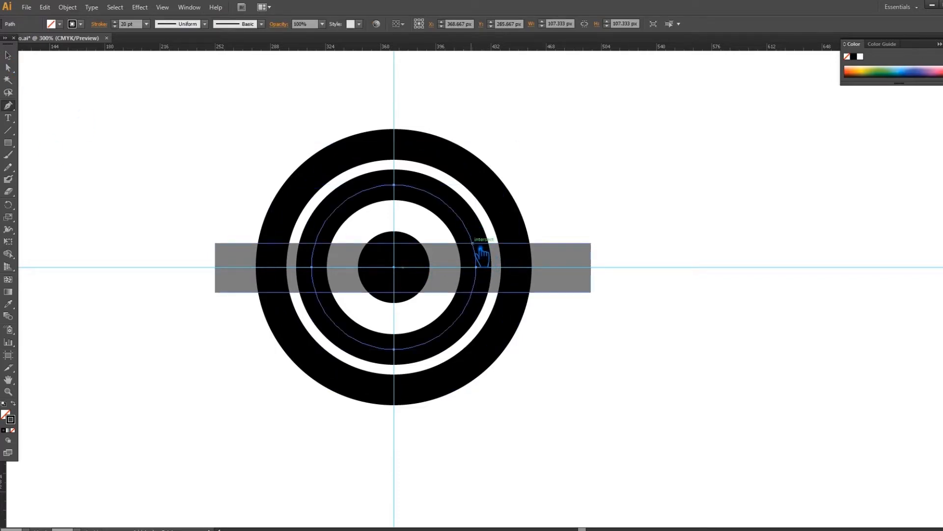
pyautogui.click(473, 243)
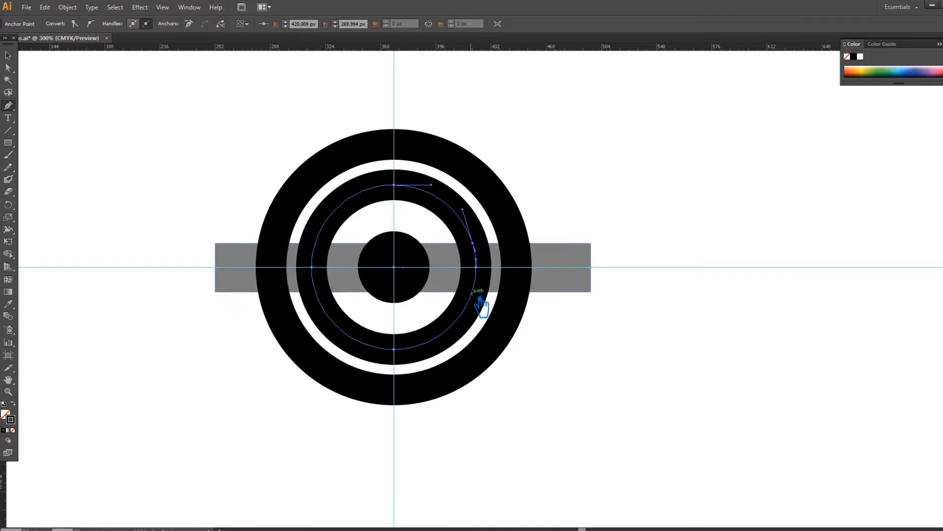
pyautogui.click(481, 296)
# Delete the right-hand segments of the inner and outer rings within the grey bar, opening both rings into C shapes
pyautogui.press('a')
pyautogui.click(472, 242)
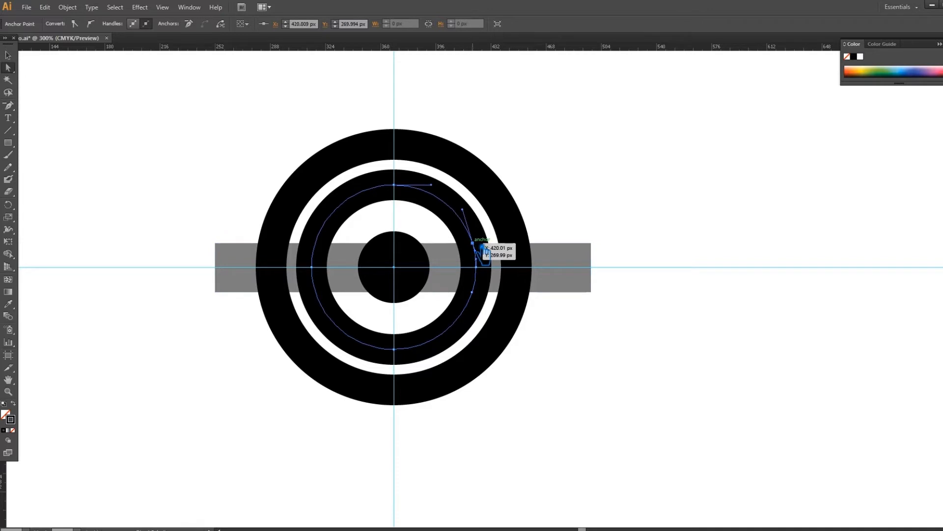
pyautogui.moveTo(482, 249); pyautogui.dragTo(486, 273)
pyautogui.press('Delete')
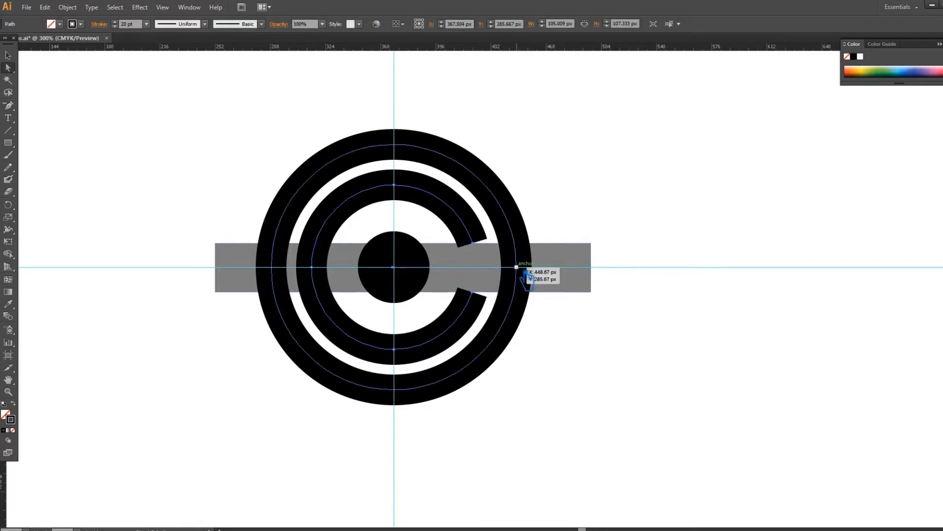
pyautogui.click(527, 271)
pyautogui.press('Delete')
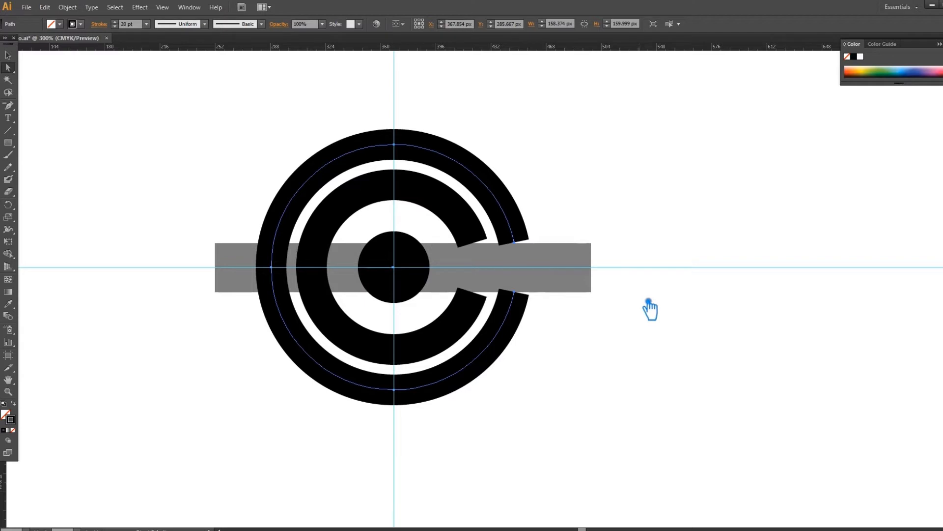
# Connect the upper open ends of the outer and inner C paths with a straight Pen segment
pyautogui.click(9, 105)
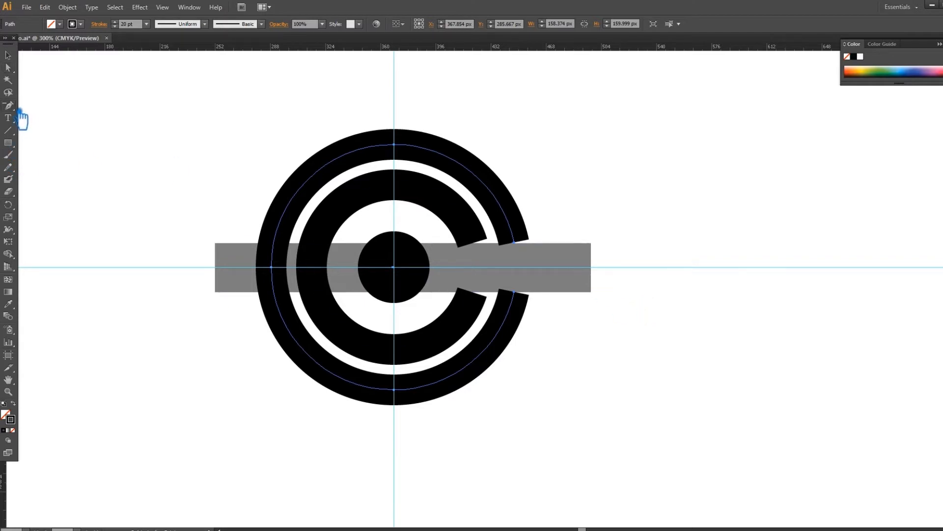
pyautogui.click(514, 242)
pyautogui.click(483, 247)
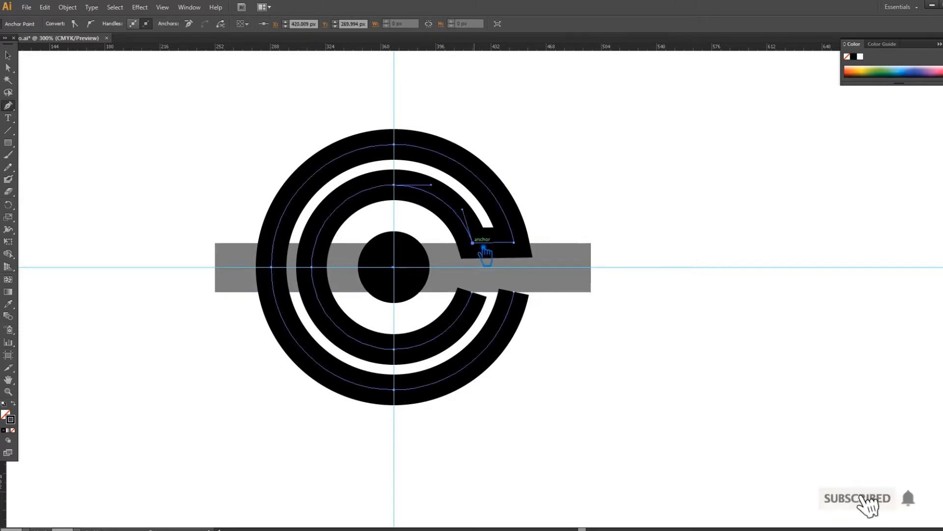
pyautogui.click(8, 55)
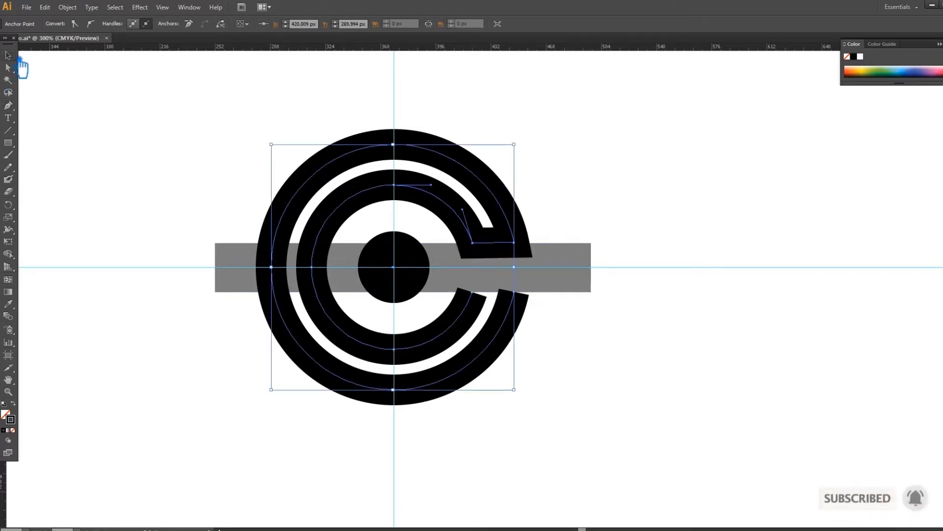
# Connect the lower open ends of the two C paths with a straight Pen segment, closing the double C outline
pyautogui.click(7, 105)
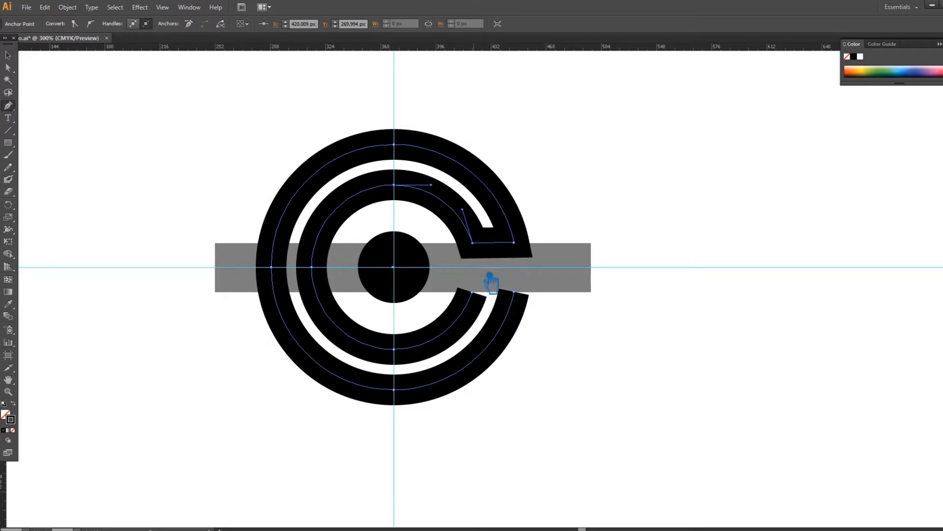
pyautogui.click(514, 292)
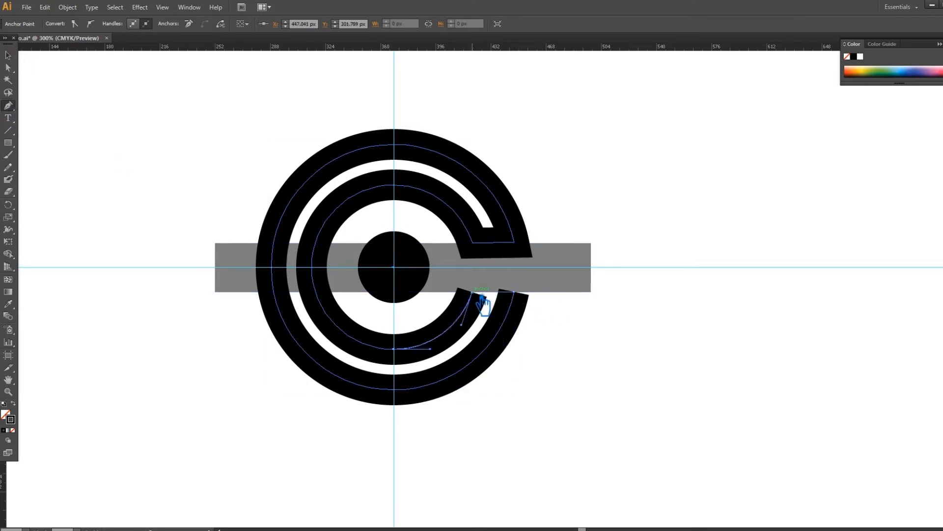
pyautogui.click(472, 292)
pyautogui.click(8, 54)
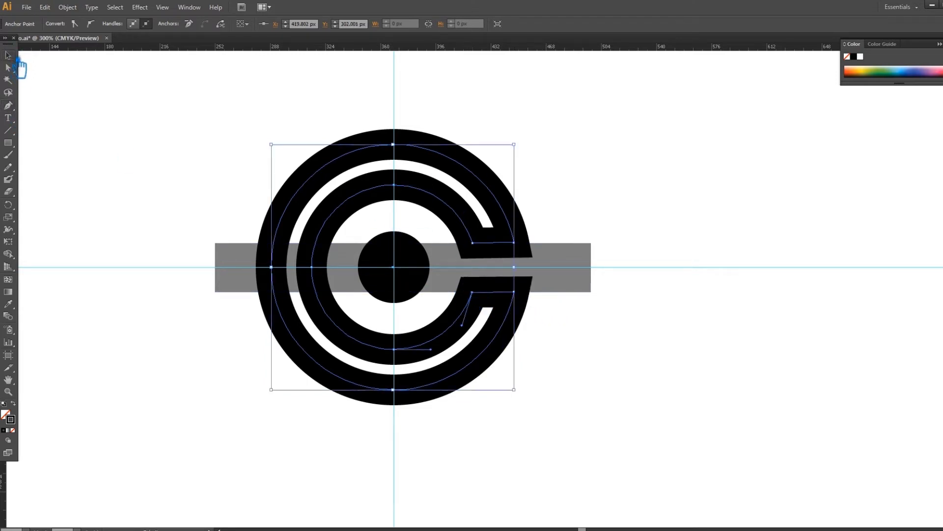
pyautogui.click(174, 142)
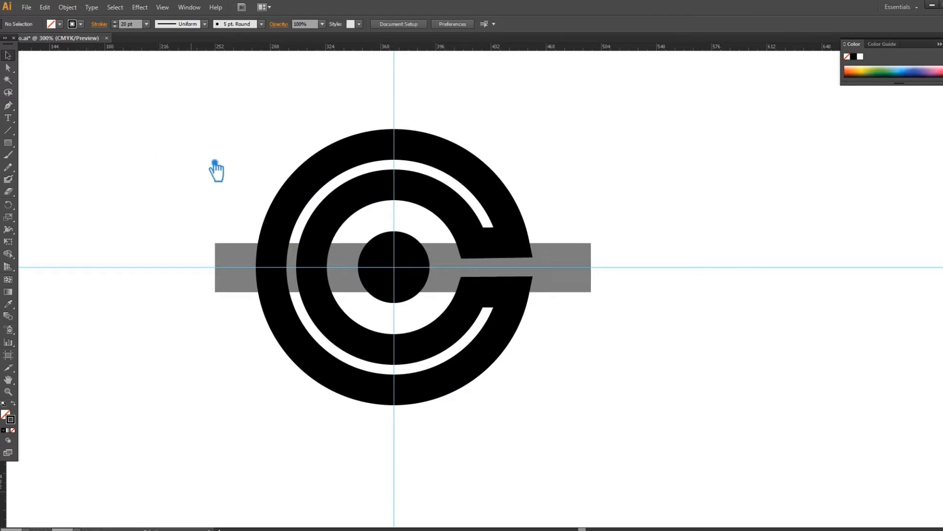
# Set the stroke weight of the joined C outline to 16 pt
pyautogui.click(525, 245)
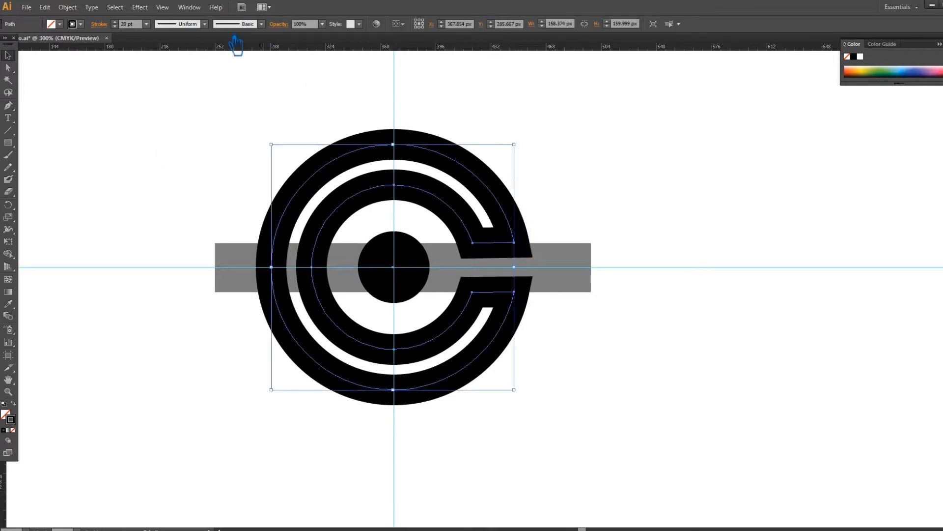
pyautogui.click(147, 23)
pyautogui.click(170, 203)
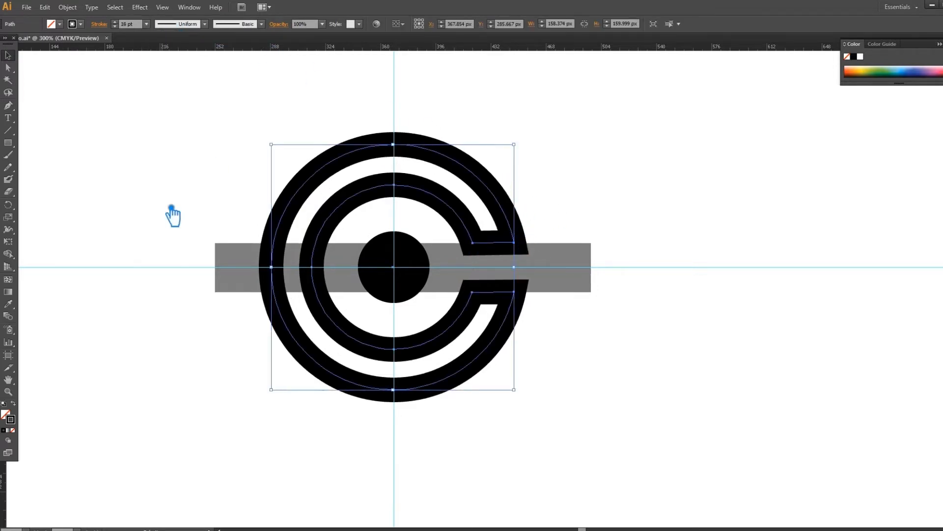
pyautogui.click(815, 328)
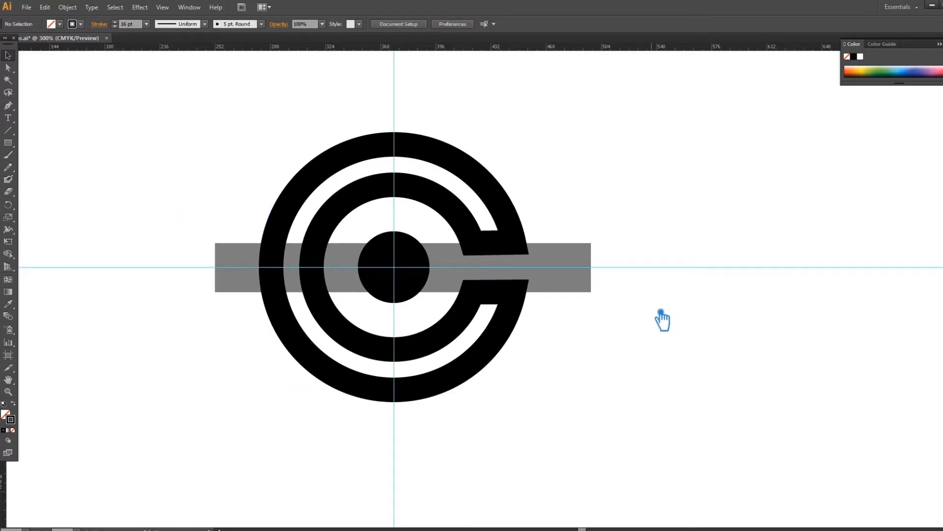
# Set the grey bar's opacity to 100% and reduce it to a short, thin bar running through the C's right-hand gap
pyautogui.click(560, 281)
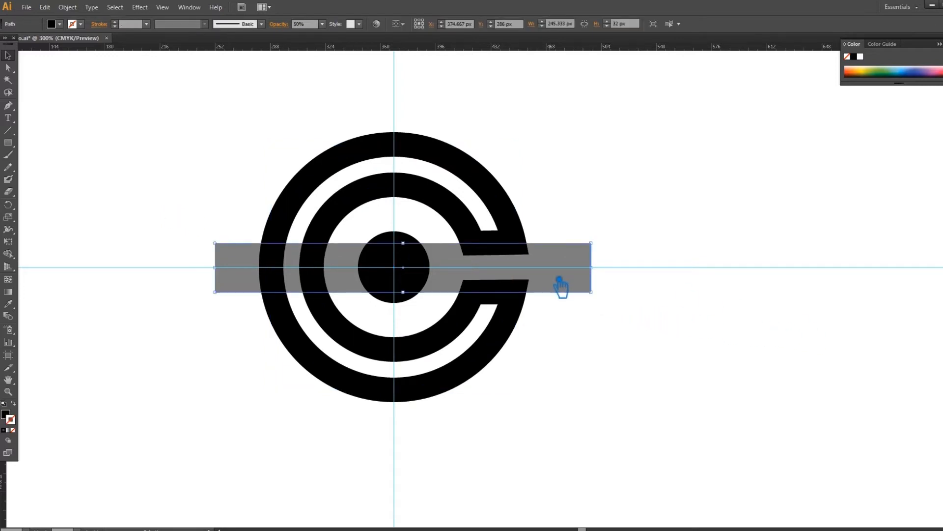
pyautogui.click(322, 24)
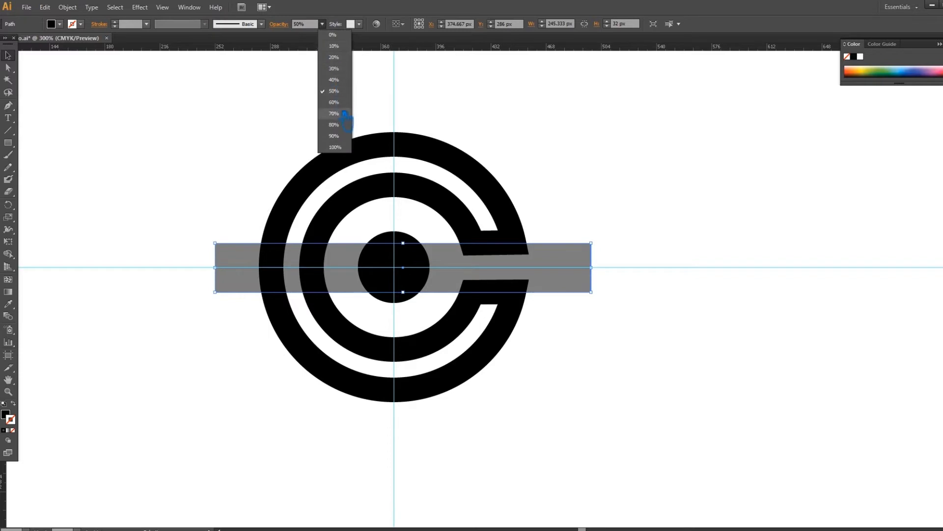
pyautogui.click(341, 147)
pyautogui.click(587, 295)
pyautogui.moveTo(586, 293); pyautogui.dragTo(880, 289)
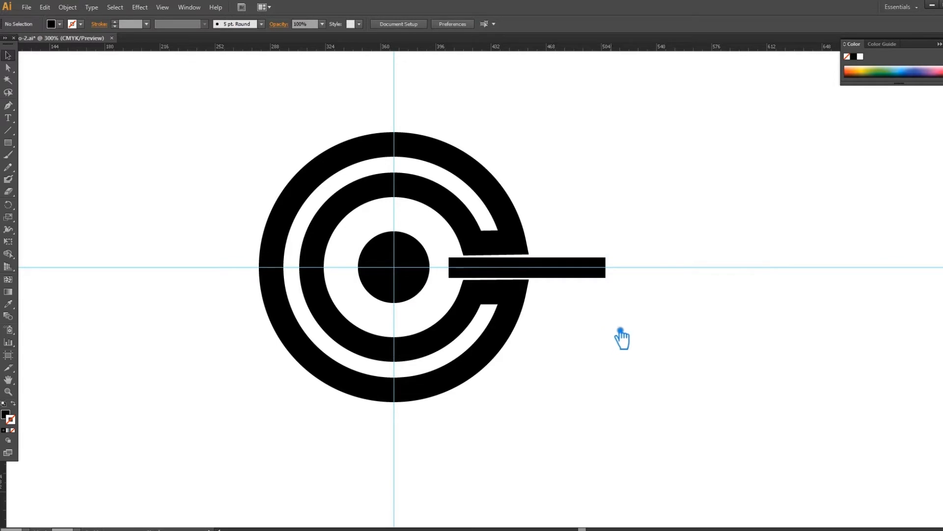
# Expand the C outline's stroke into a filled shape
pyautogui.moveTo(621, 338); pyautogui.dragTo(704, 354)
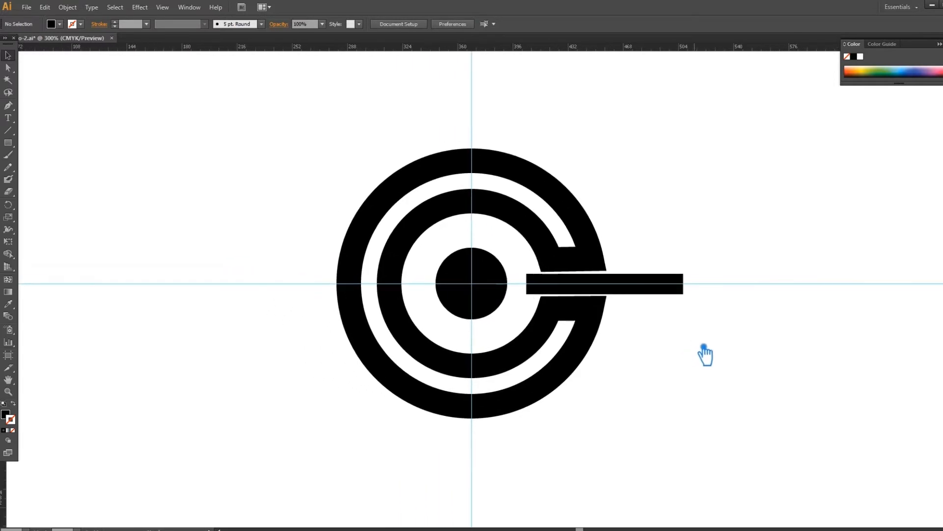
pyautogui.hotkey('ctrl', '=')
pyautogui.hotkey('ctrl', '=')
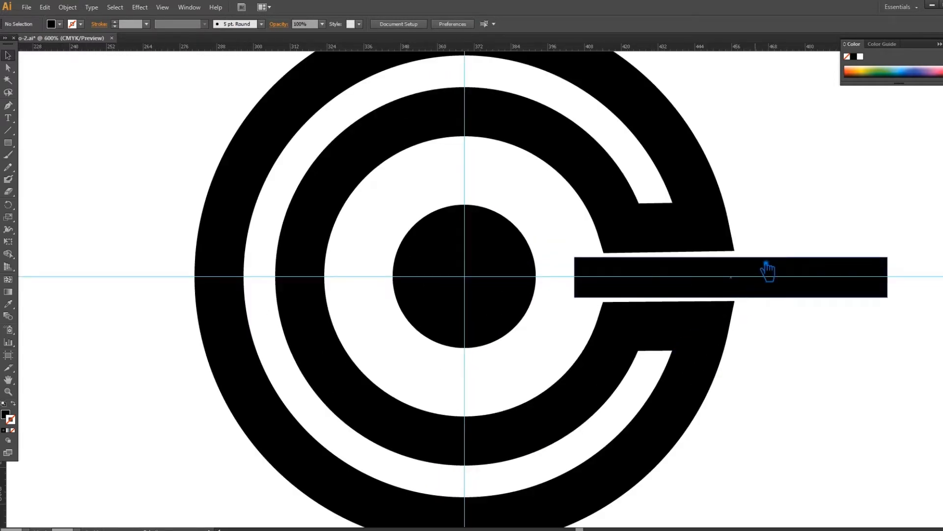
pyautogui.click(655, 240)
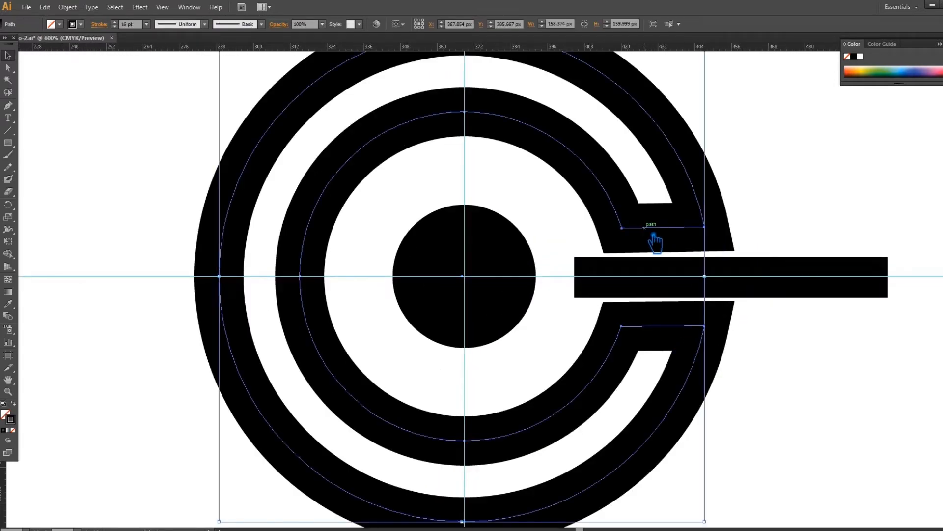
pyautogui.click(67, 7)
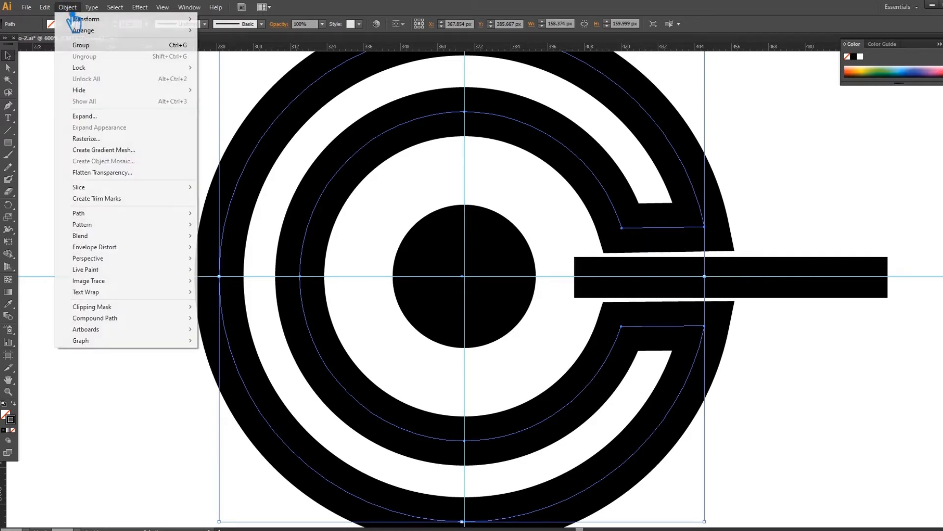
pyautogui.click(84, 127)
pyautogui.click(465, 327)
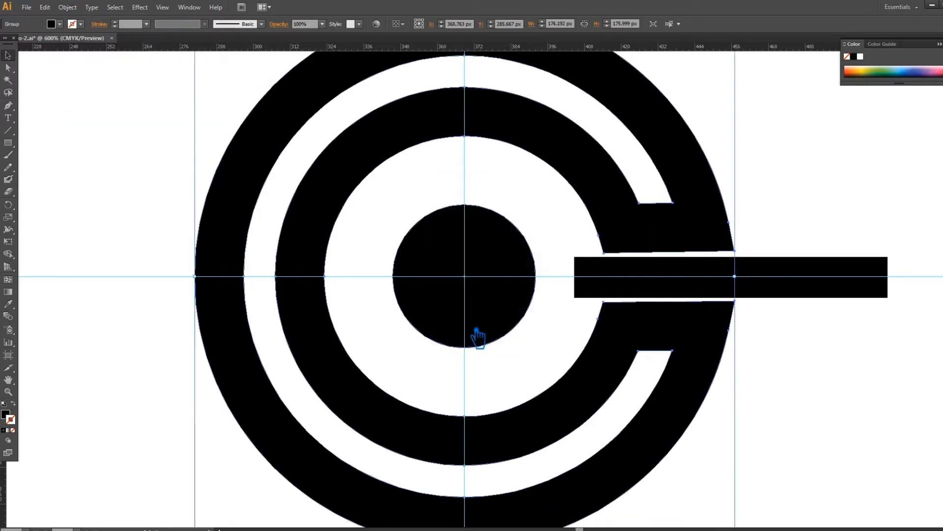
# Scale the horizontal bar up around its centre to about 130 × 17 px so it overlaps the slanted edges of the C's gap
pyautogui.press('a')
pyautogui.click(9, 57)
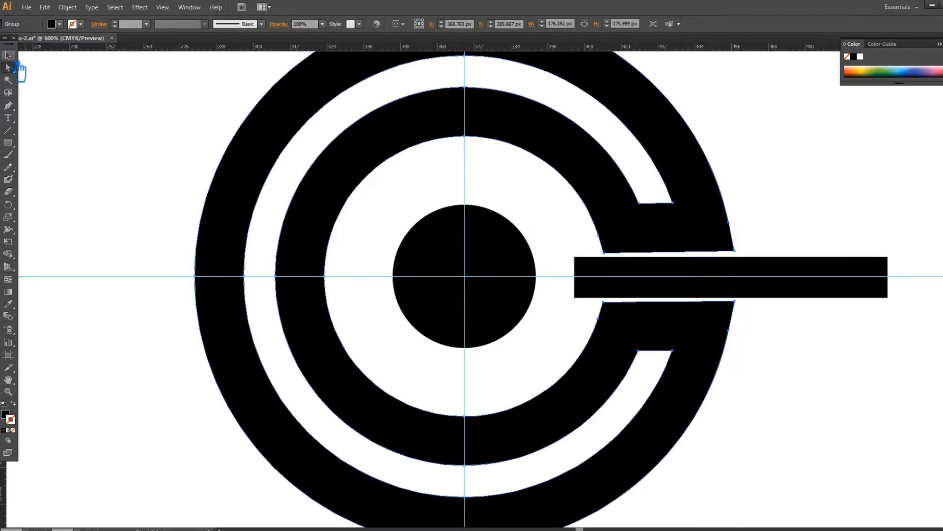
pyautogui.click(802, 381)
pyautogui.moveTo(804, 381); pyautogui.dragTo(673, 370)
pyautogui.scroll(2, 674, 370)
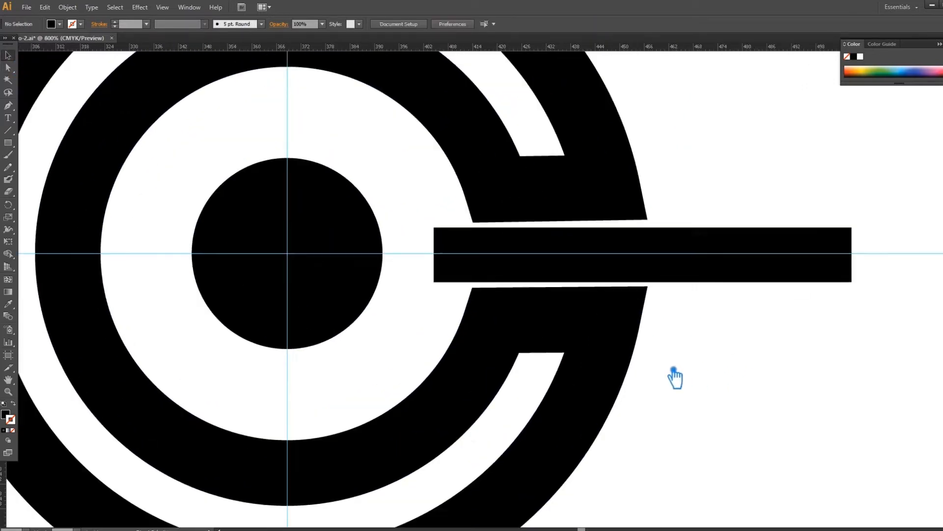
pyautogui.scroll(1, 526, 447)
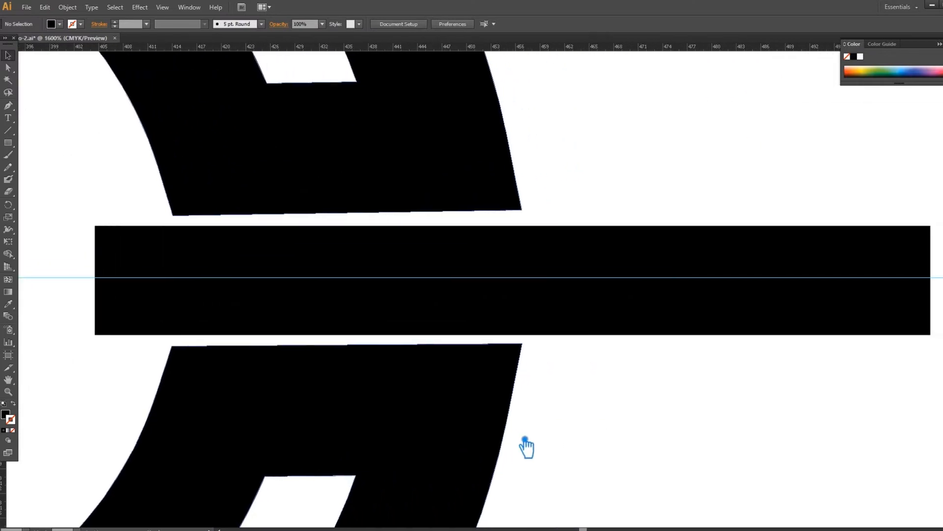
pyautogui.click(658, 283)
pyautogui.moveTo(931, 226); pyautogui.dragTo(824, 230)
pyautogui.hotkey('ctrl', '-')
pyautogui.hotkey('ctrl', '-')
pyautogui.hotkey('ctrl', '-')
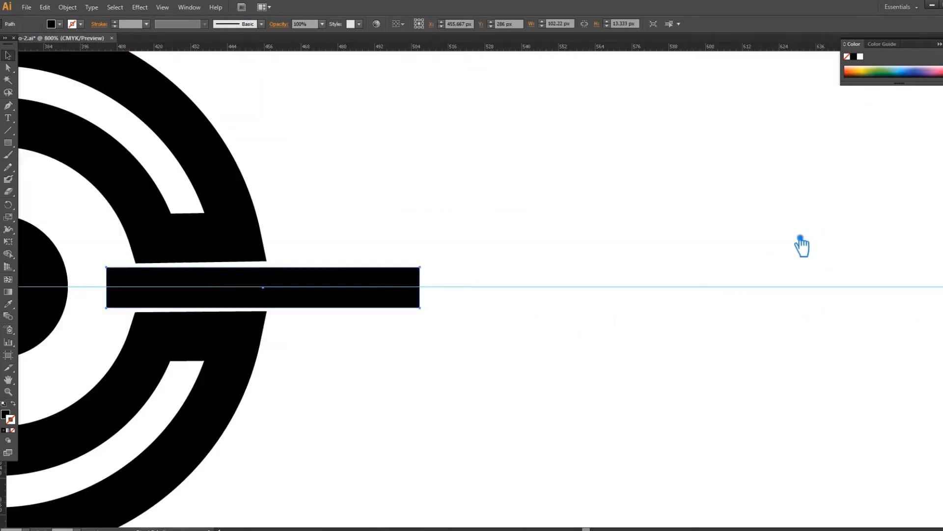
pyautogui.moveTo(422, 268); pyautogui.dragTo(472, 260)
pyautogui.moveTo(415, 370); pyautogui.dragTo(631, 378)
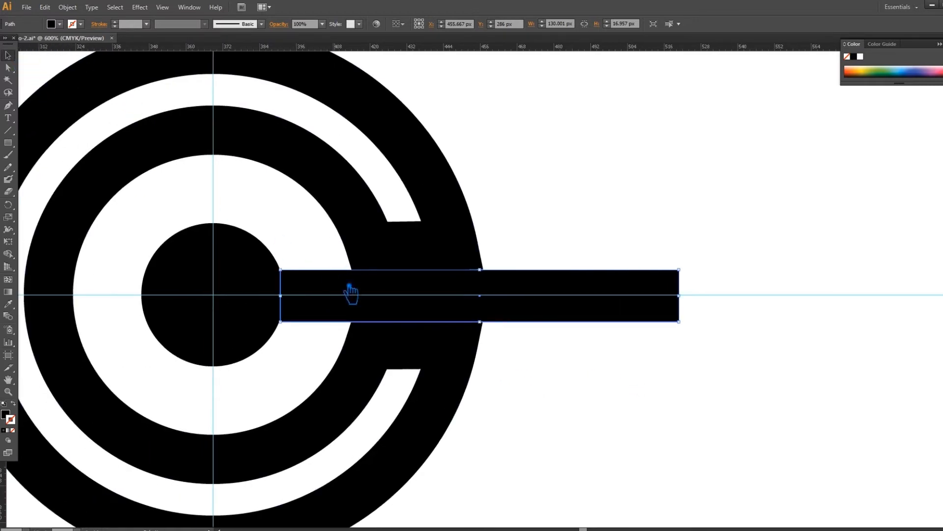
# Apply Pathfinder Trim to the bar together with the C outline
pyautogui.keyDown('shift'); pyautogui.click(468, 265); pyautogui.keyUp('shift')
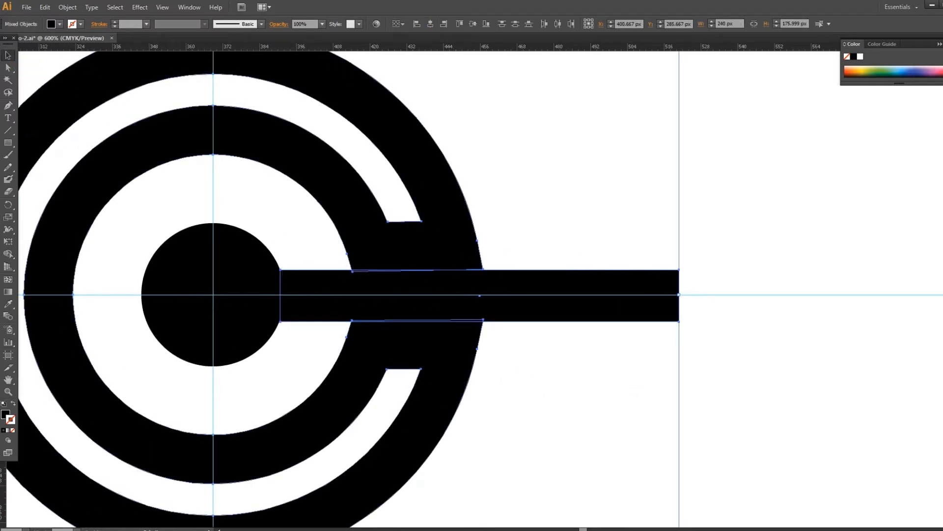
pyautogui.hotkey('shift', 'ctrl', 'F9')
pyautogui.click(870, 298)
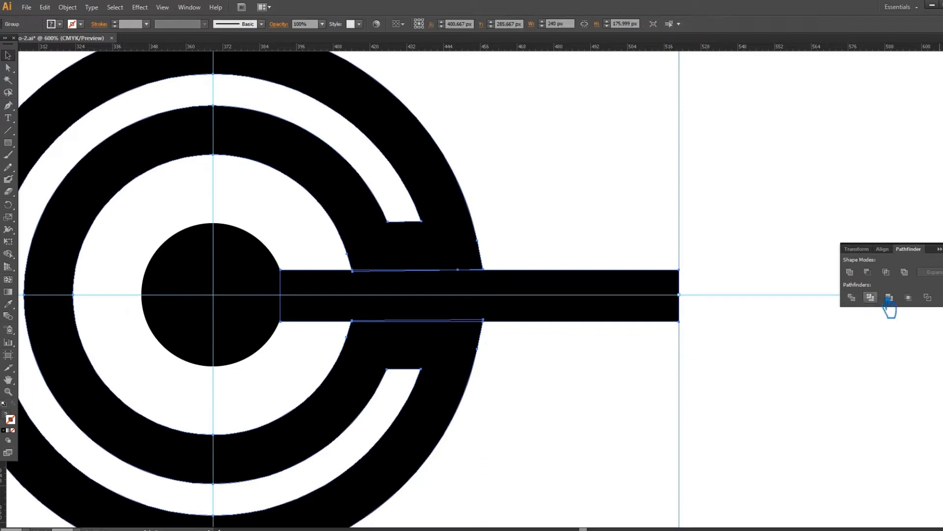
pyautogui.click(939, 249)
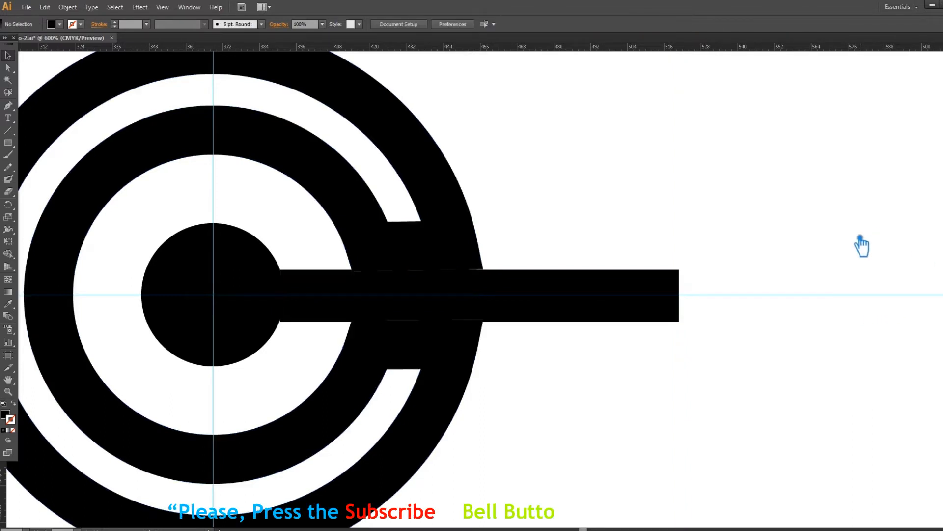
pyautogui.click(867, 236)
# Ungroup the trimmed artwork and delete the bar and the thin slivers along the gap's upper and lower edges
pyautogui.rightClick(598, 291)
pyautogui.click(630, 350)
pyautogui.click(565, 351)
pyautogui.click(469, 324)
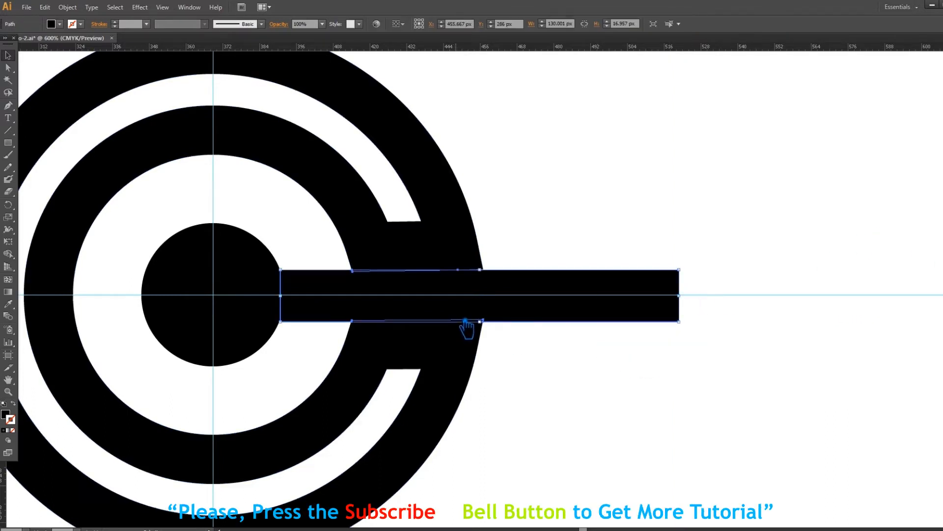
pyautogui.press('Delete')
pyautogui.click(467, 322)
pyautogui.press('Delete')
pyautogui.click(422, 270)
pyautogui.press('Delete')
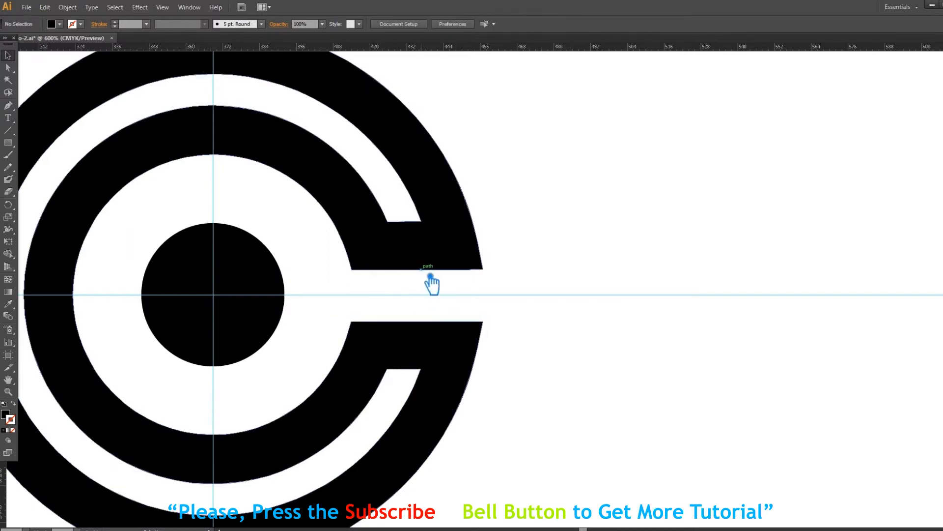
# Delete the leftover path between the circle and the C's opening, and save the document
pyautogui.moveTo(590, 358); pyautogui.dragTo(222, 182)
pyautogui.click(542, 265)
pyautogui.moveTo(297, 309); pyautogui.dragTo(323, 348)
pyautogui.press('Delete')
pyautogui.moveTo(522, 297); pyautogui.dragTo(710, 289)
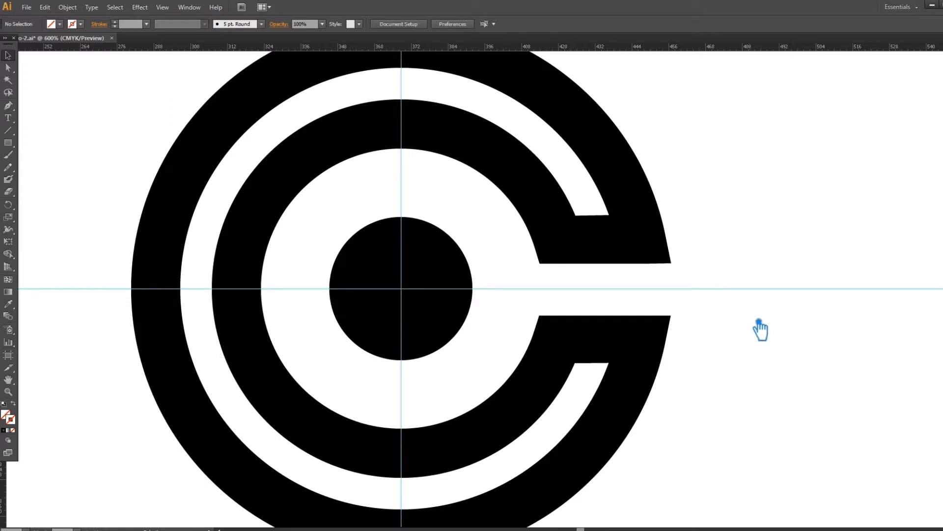
pyautogui.hotkey('ctrl', 's')
# Draw a rectangle about 98 × 17 px starting at the gap's inner corners, with a black fill and no stroke
pyautogui.press('m')
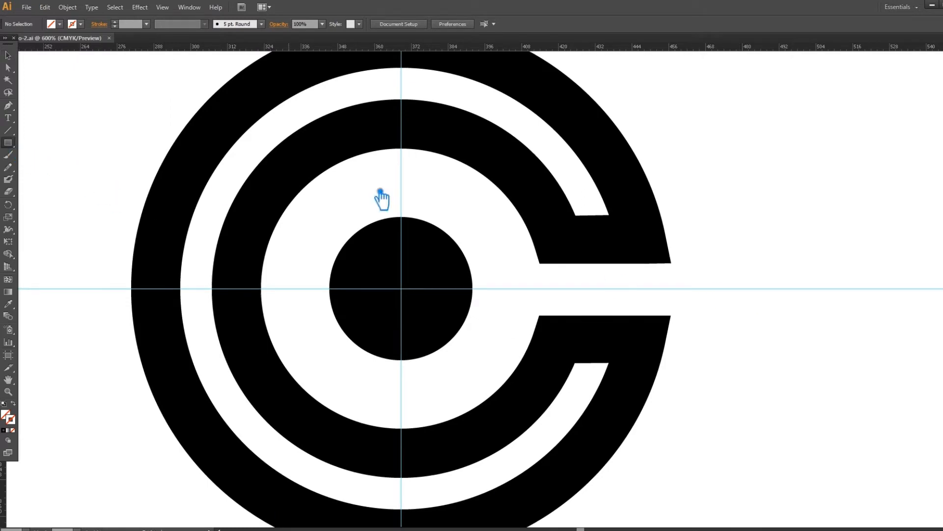
pyautogui.moveTo(540, 264); pyautogui.dragTo(850, 327)
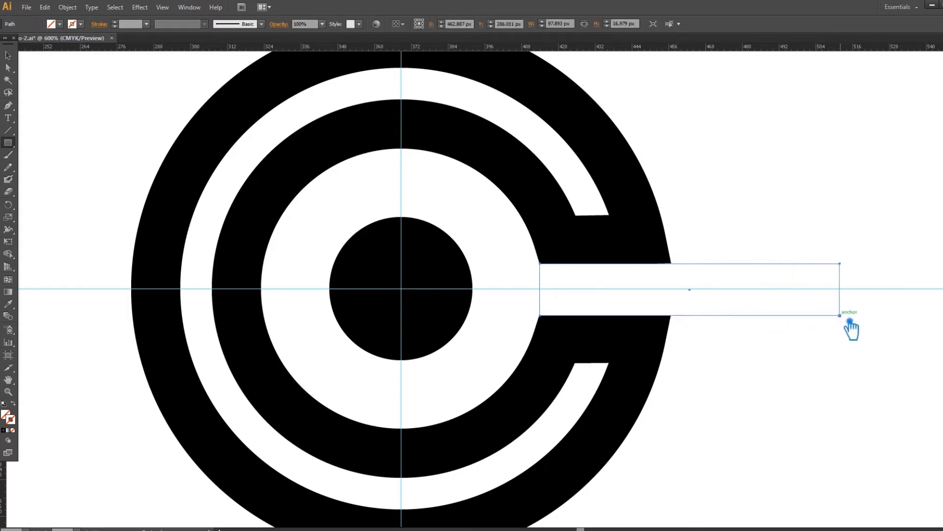
pyautogui.click(4, 430)
pyautogui.click(13, 403)
# Extend the rectangle's inner edge toward the circle by moving its two end anchors, making it about 113 px long
pyautogui.click(8, 56)
pyautogui.click(8, 67)
pyautogui.click(549, 270)
pyautogui.click(540, 264)
pyautogui.keyDown('shift'); pyautogui.click(540, 315); pyautogui.keyUp('shift')
pyautogui.press('Left')
pyautogui.press('Left')
pyautogui.press('Left')
pyautogui.press('Left')
pyautogui.press('Left')
pyautogui.press('Left')
pyautogui.press('Left')
pyautogui.press('Left')
pyautogui.press('Left')
pyautogui.press('Left')
pyautogui.press('Left')
pyautogui.press('Left')
pyautogui.press('Left')
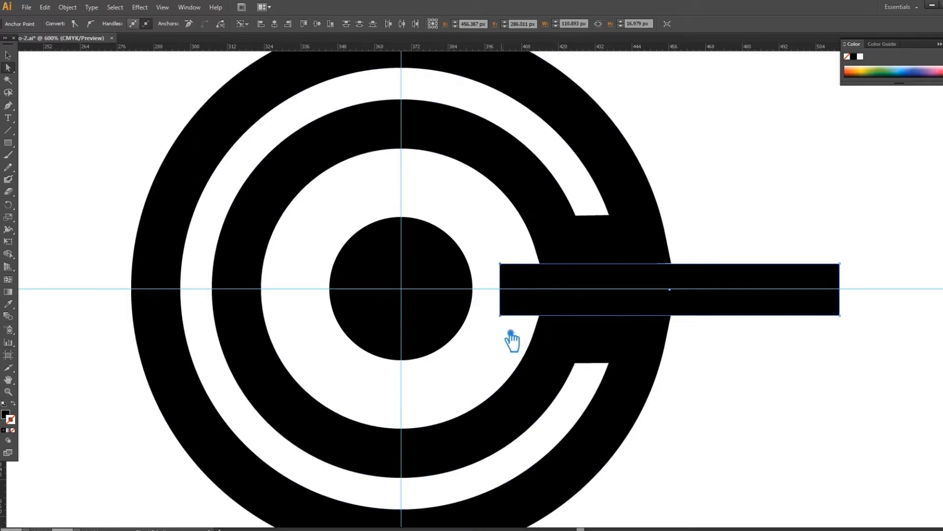
pyautogui.press('Left')
pyautogui.press('Left')
# Scale the bar down around its centre so thin gaps separate it from the C's edges, and save the file
pyautogui.click(9, 55)
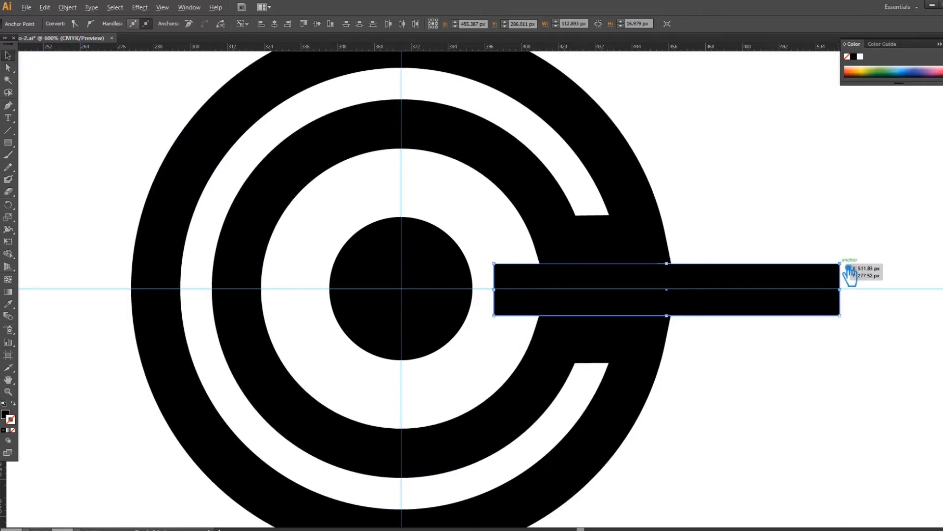
pyautogui.moveTo(841, 264); pyautogui.dragTo(833, 282)
pyautogui.click(846, 330)
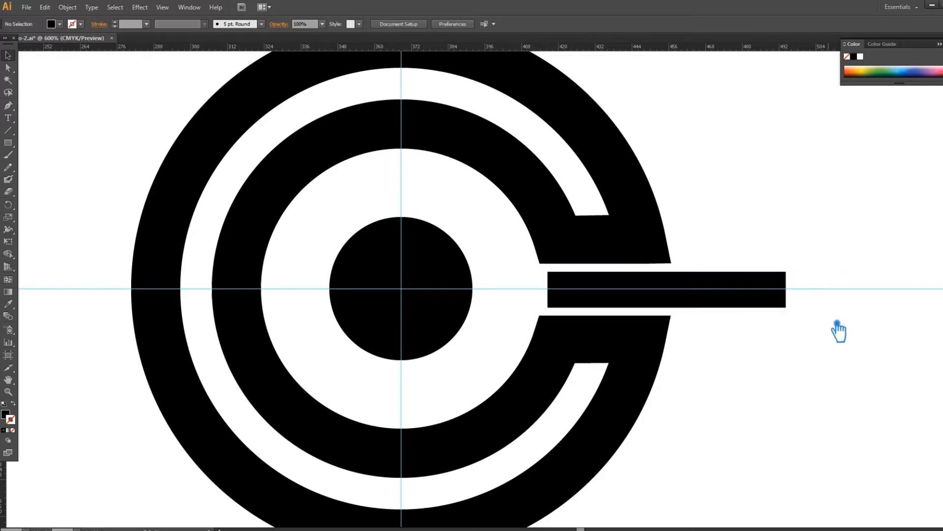
pyautogui.hotkey('ctrl', '-')
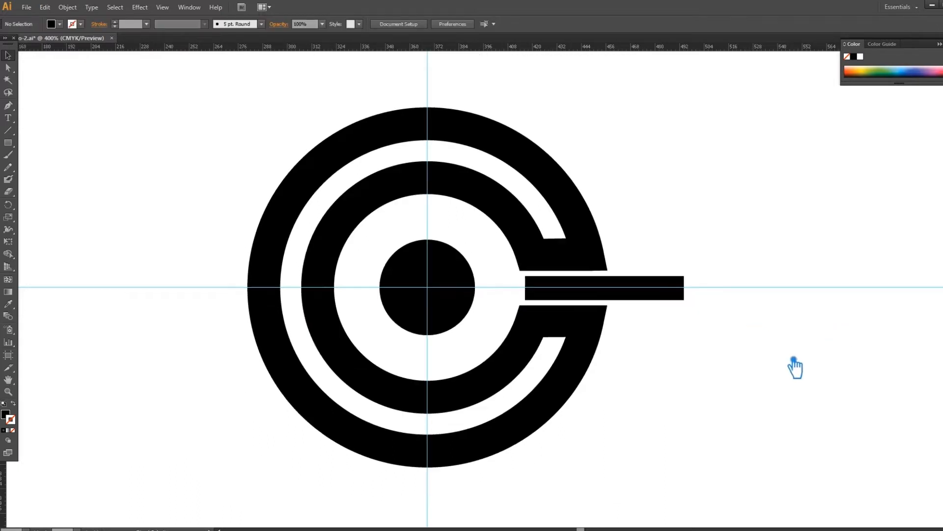
pyautogui.click(676, 294)
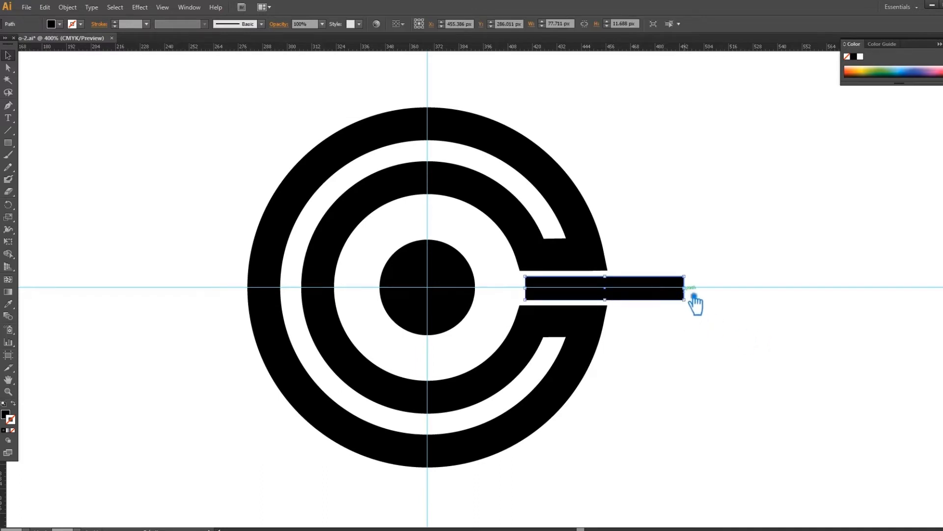
pyautogui.moveTo(694, 305); pyautogui.dragTo(709, 308)
pyautogui.click(702, 364)
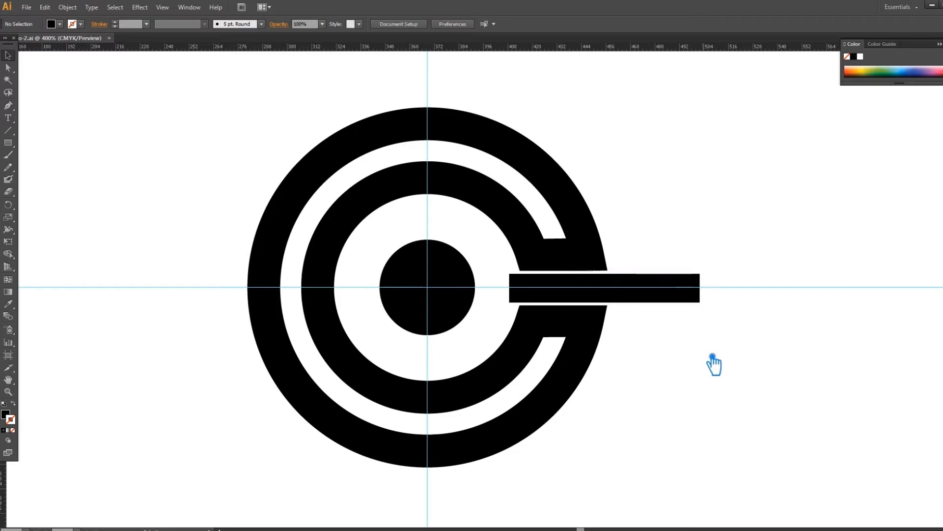
# Create a three-sided polygon with a 50 px radius, turned to point left and placed over the central circle
pyautogui.moveTo(8, 142); pyautogui.dragTo(58, 180)
pyautogui.click(148, 231)
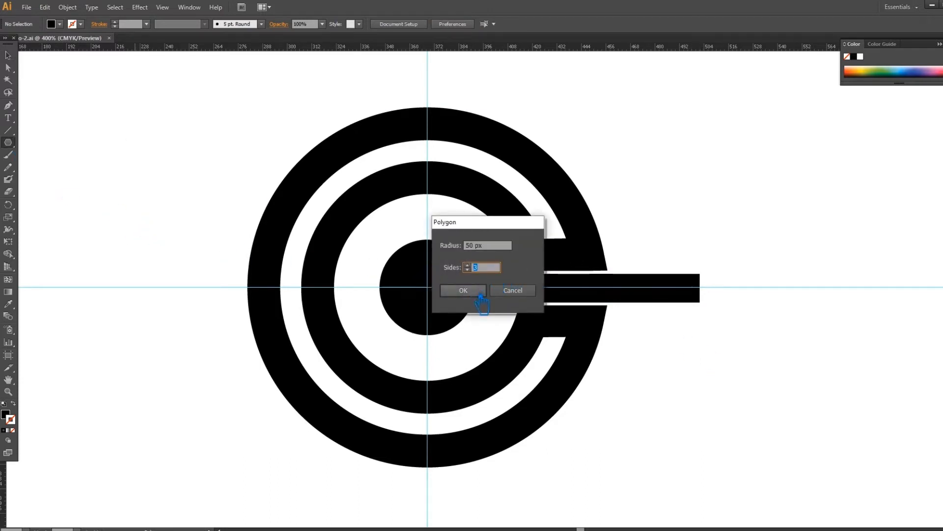
pyautogui.click(463, 291)
pyautogui.click(8, 55)
pyautogui.moveTo(235, 122); pyautogui.dragTo(79, 108)
pyautogui.moveTo(152, 204); pyautogui.dragTo(469, 301)
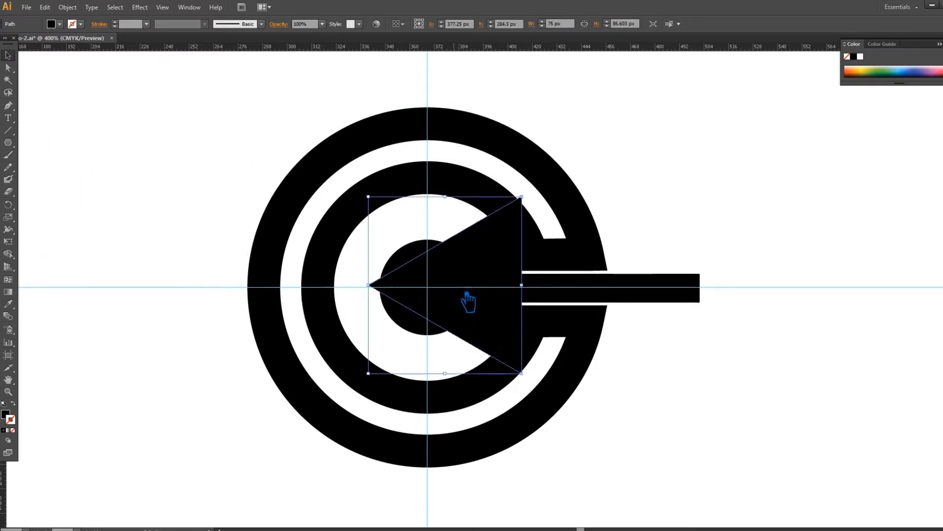
# Shrink the triangle to about 32 px high and place it on the bar's inner end as an arrowhead overlapping the circle
pyautogui.moveTo(521, 373); pyautogui.dragTo(471, 323)
pyautogui.click(395, 344)
pyautogui.moveTo(461, 284); pyautogui.dragTo(510, 284)
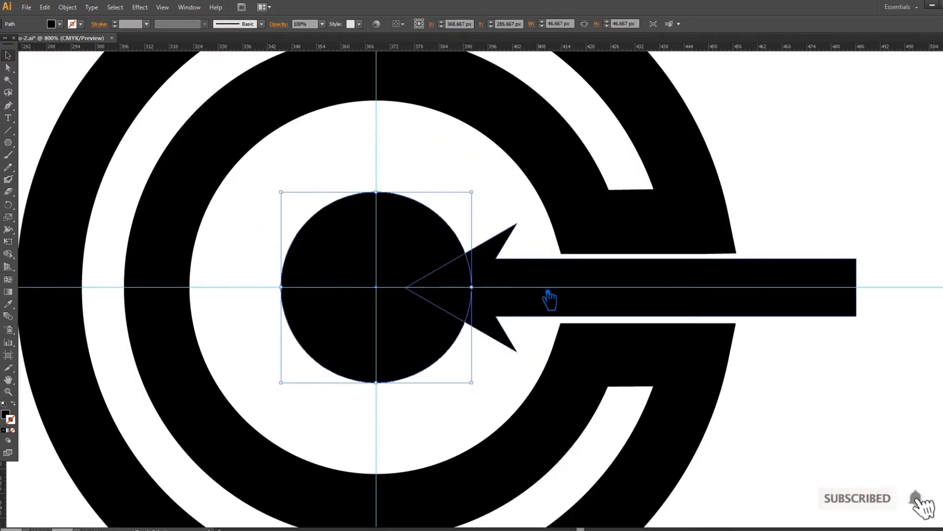
# Split the central circle and the arrow where they overlap with Pathfinder Divide, and ungroup the pieces
pyautogui.keyDown('shift'); pyautogui.click(548, 297); pyautogui.keyUp('shift')
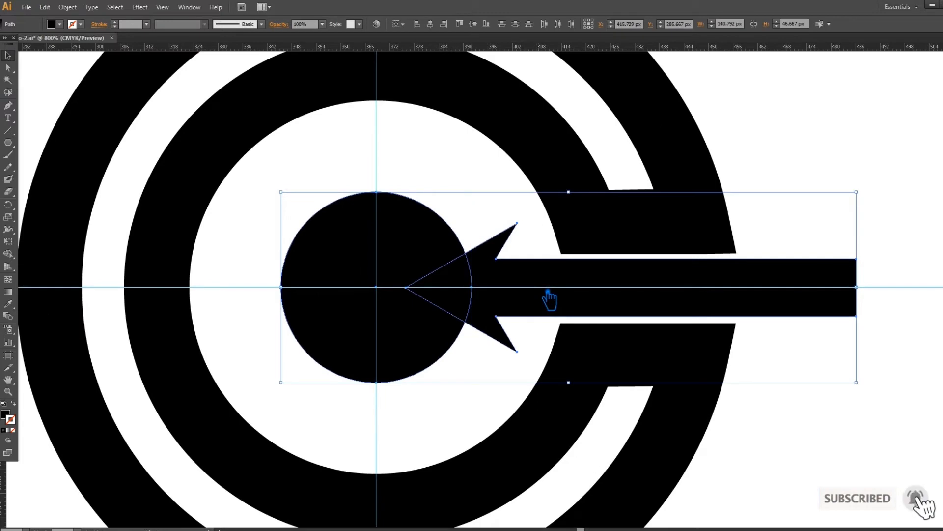
pyautogui.click(482, 410)
pyautogui.click(505, 295)
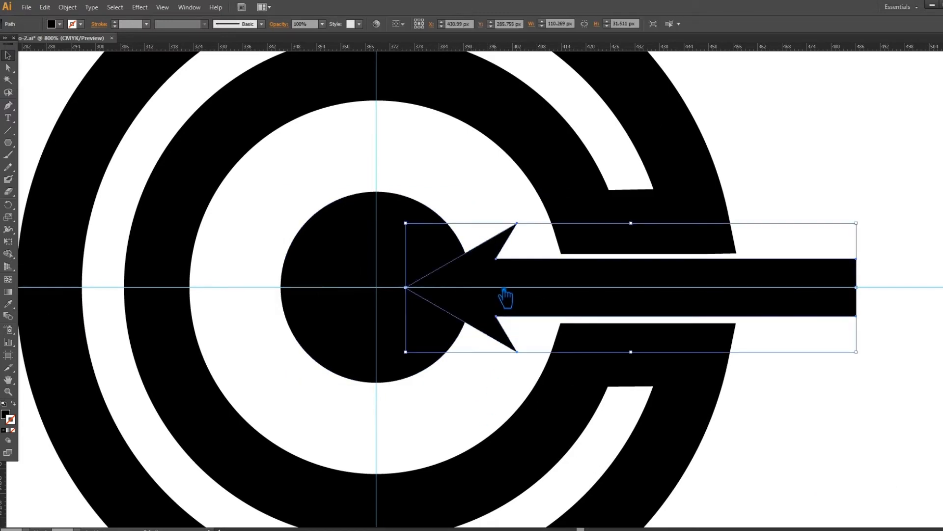
pyautogui.keyDown('shift'); pyautogui.click(432, 259); pyautogui.keyUp('shift')
pyautogui.hotkey('ctrl', 'shift', 'F9')
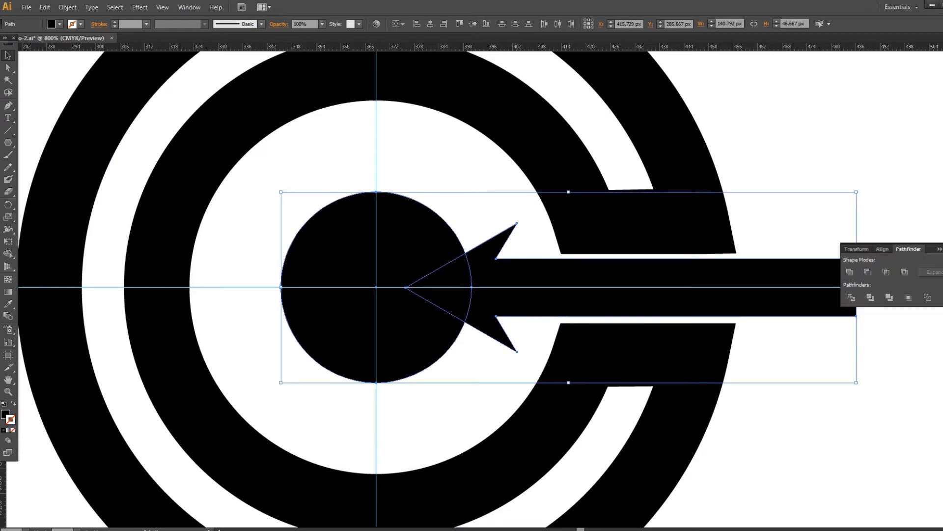
pyautogui.click(851, 297)
pyautogui.click(939, 248)
pyautogui.rightClick(452, 297)
pyautogui.click(480, 347)
pyautogui.click(466, 305)
pyautogui.press('Delete')
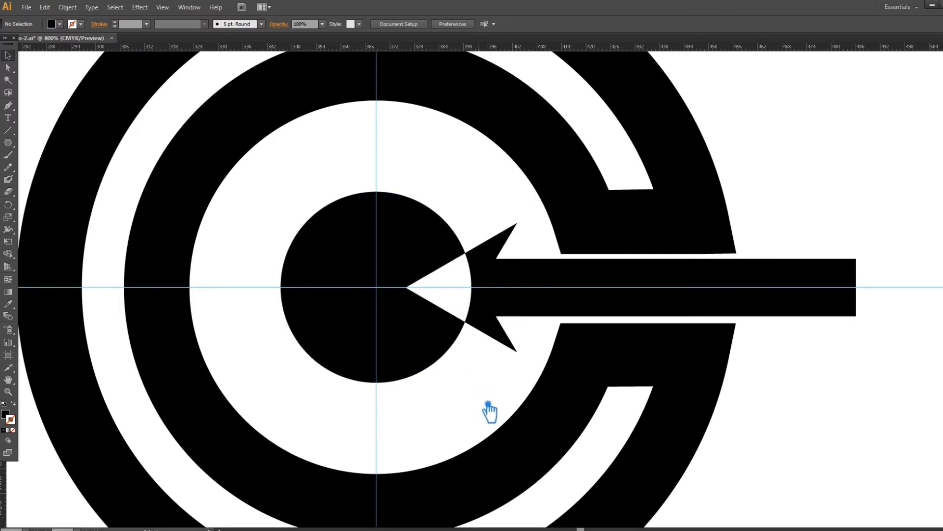
pyautogui.hotkey('ctrl', 'z')
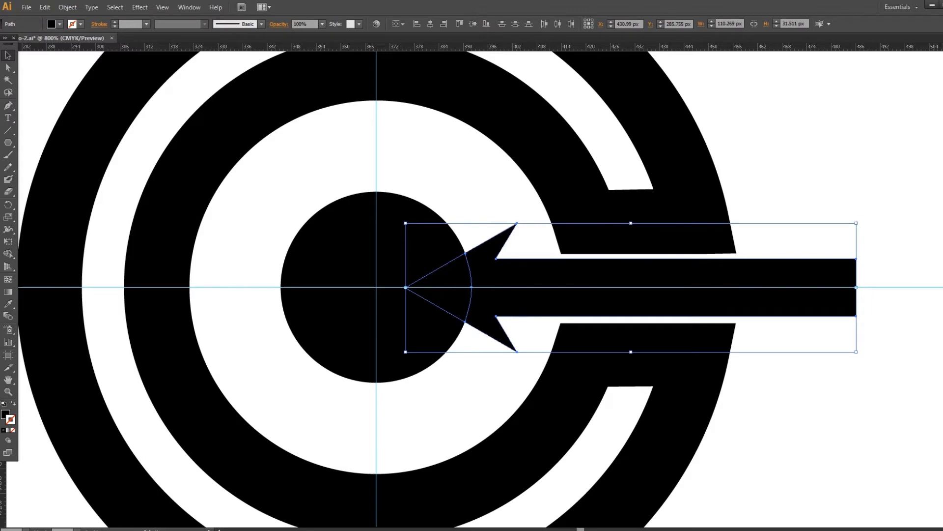
# Unite the overlapping tip piece with the rest of the arrow into one shape
pyautogui.hotkey('ctrl', 'shift', 'F9')
pyautogui.click(850, 272)
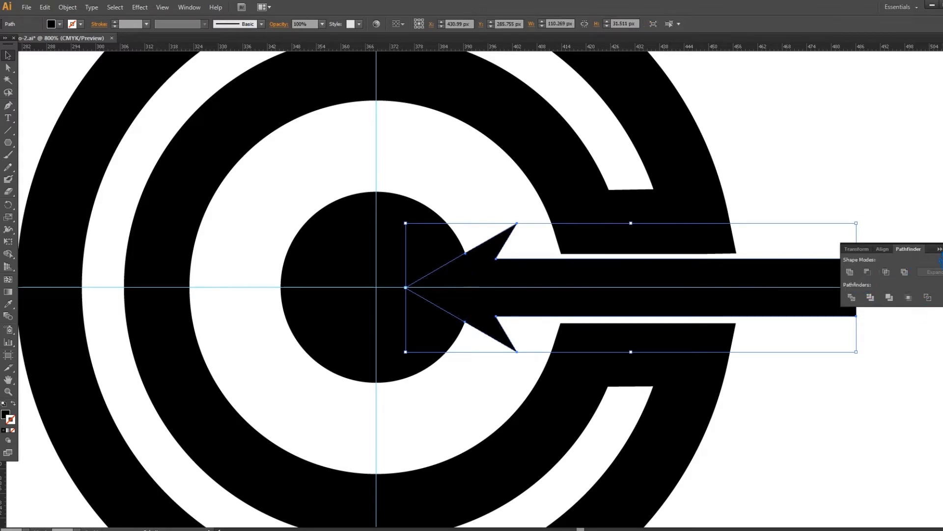
pyautogui.click(939, 254)
# Offset the arrow's path by 3 px with Miter joins and a miter limit of 4
pyautogui.click(67, 7)
pyautogui.moveTo(195, 217)
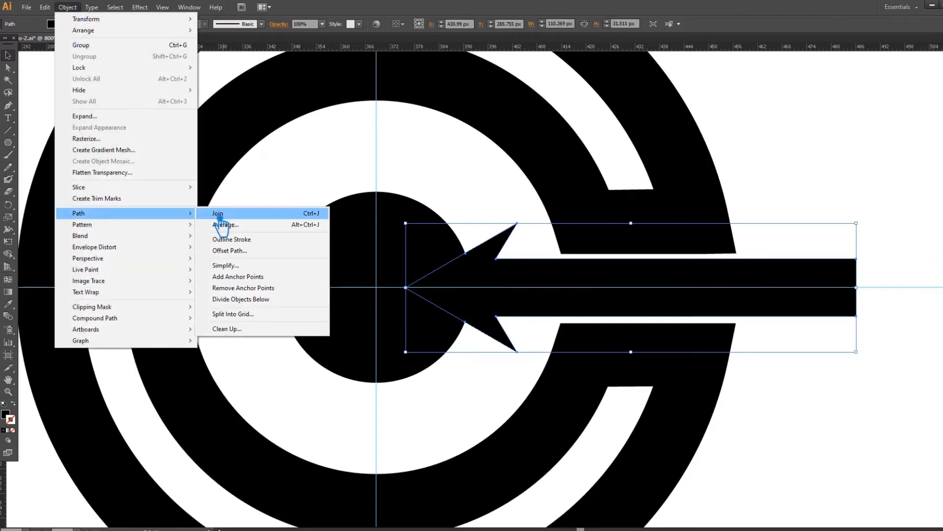
pyautogui.click(241, 250)
pyautogui.click(615, 234)
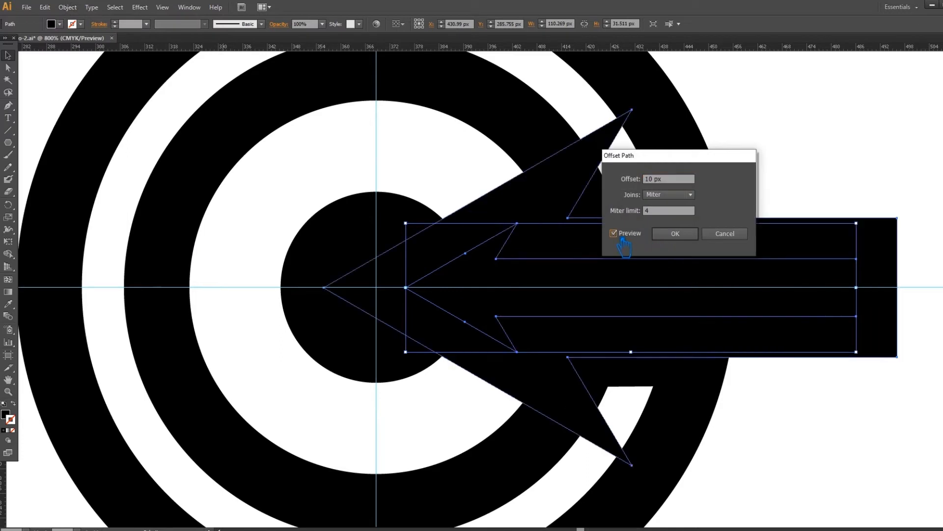
pyautogui.click(637, 181)
pyautogui.write('6')
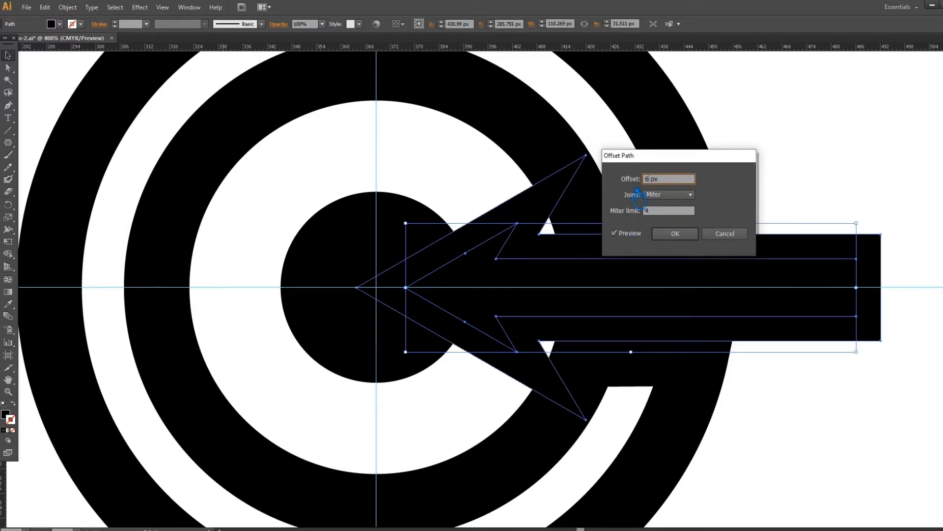
pyautogui.write('2')
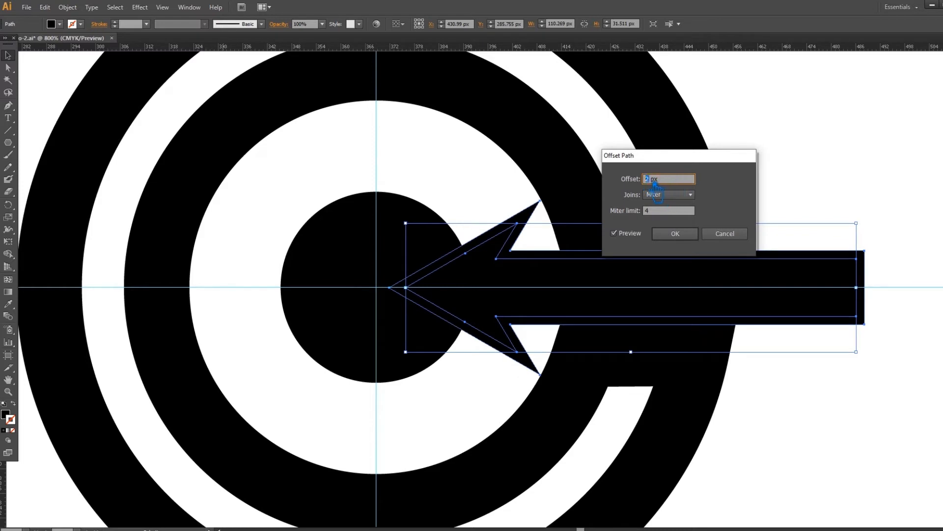
pyautogui.write('3')
pyautogui.click(675, 234)
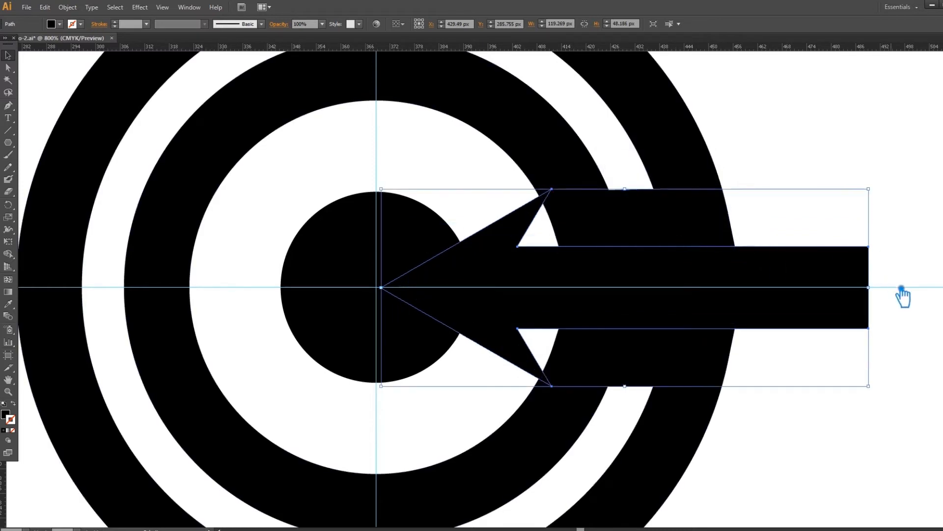
# Apply Pathfinder Divide to the central circle together with the arrow and its offset copy
pyautogui.keyDown('shift'); pyautogui.click(372, 289); pyautogui.keyUp('shift')
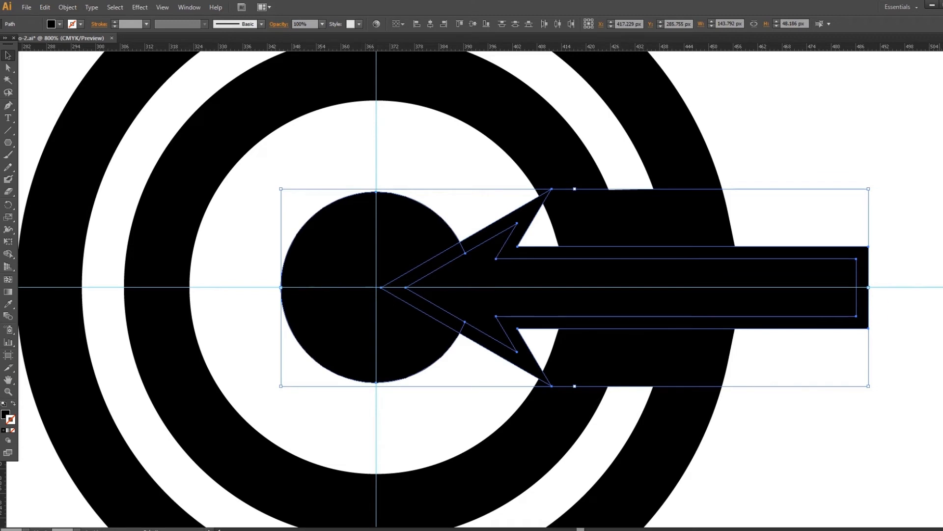
pyautogui.hotkey('ctrl', 'shift', 'F9')
pyautogui.click(849, 297)
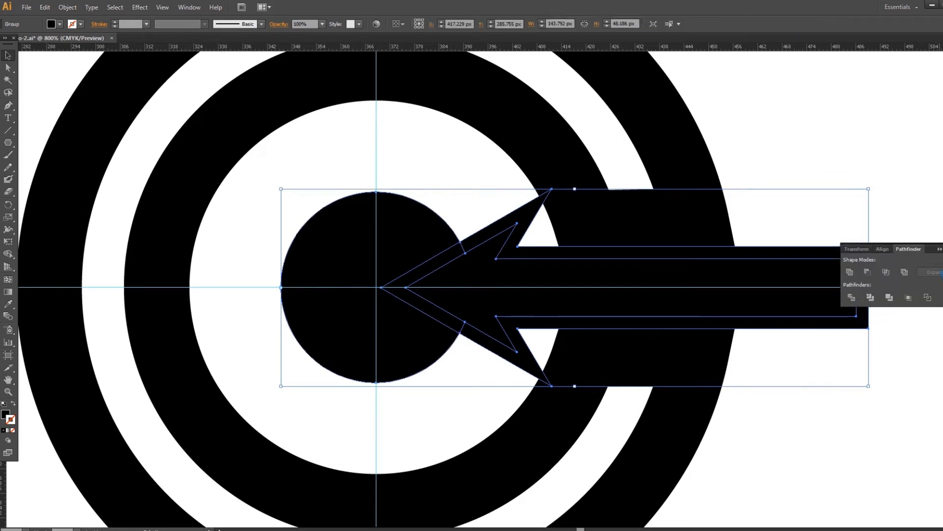
# Ungroup the divided pieces and delete the offset border around the arrow, including its part inside the central circle
pyautogui.click(939, 246)
pyautogui.rightClick(764, 268)
pyautogui.click(800, 326)
pyautogui.click(869, 262)
pyautogui.press('Delete')
pyautogui.click(432, 270)
pyautogui.press('Delete')
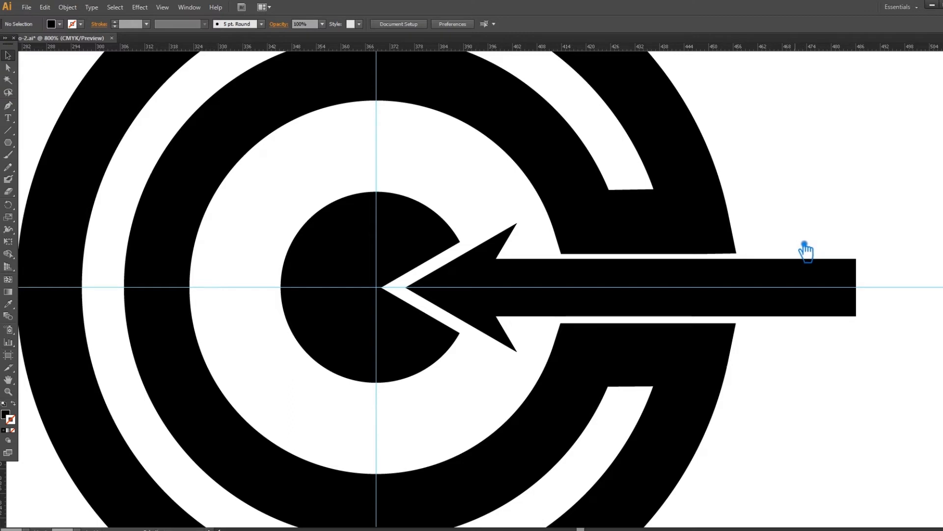
pyautogui.hotkey('ctrl', '-')
pyautogui.hotkey('ctrl', '-')
pyautogui.hotkey('ctrl', '-')
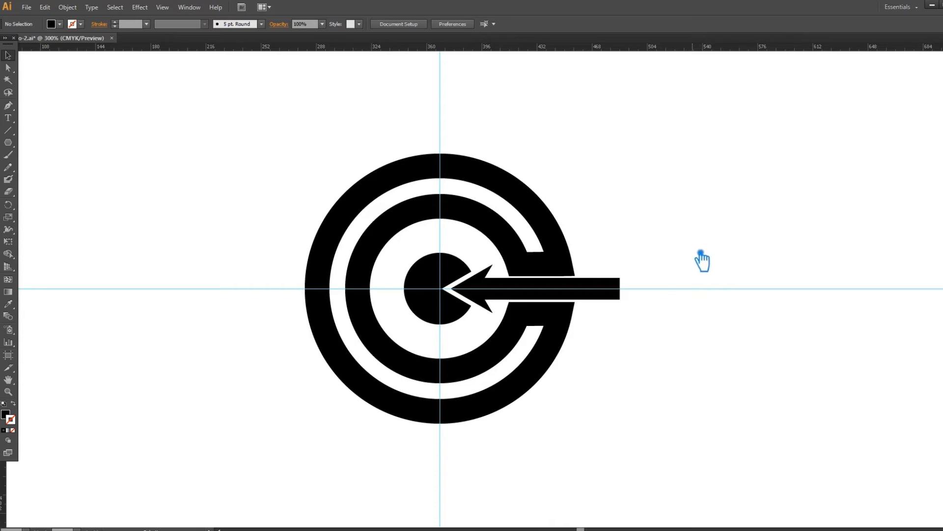
pyautogui.click(520, 291)
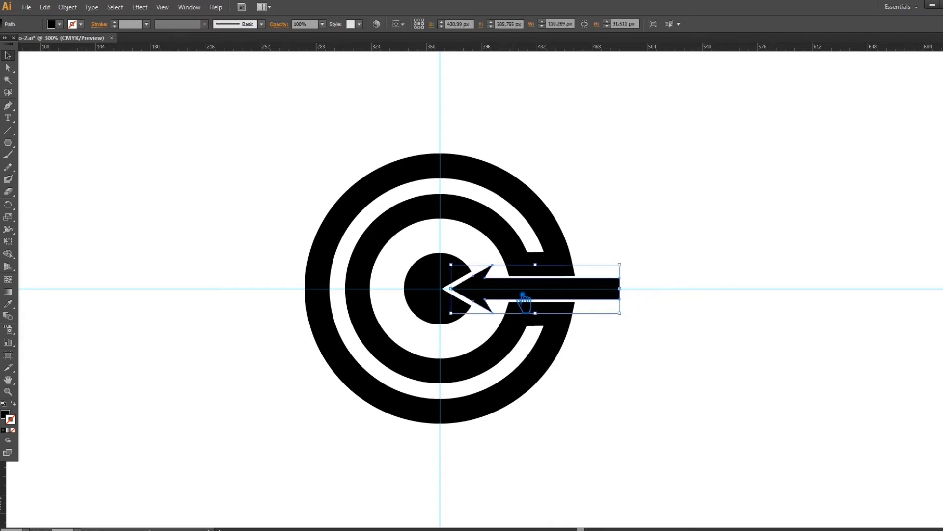
pyautogui.press('Delete')
pyautogui.moveTo(674, 290); pyautogui.dragTo(775, 305)
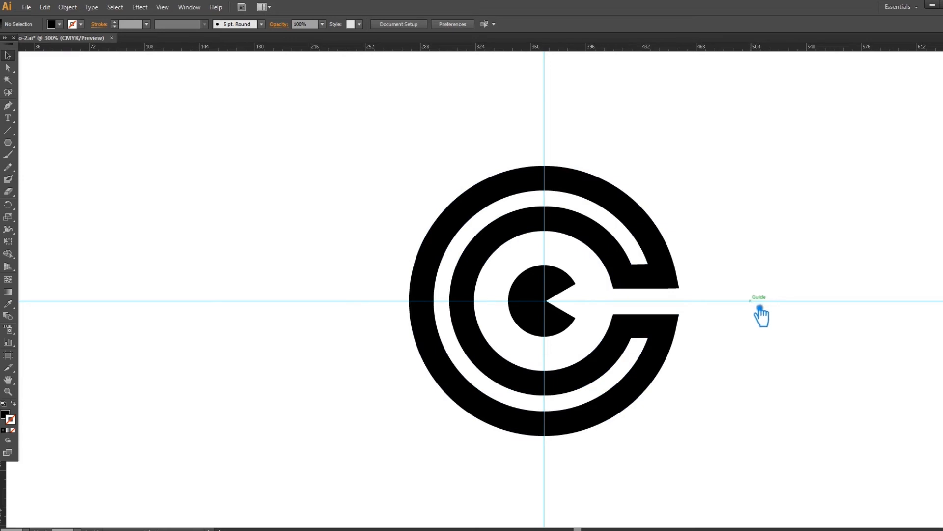
pyautogui.hotkey('ctrl', 'z')
pyautogui.hotkey('ctrl', 'shift', 'a')
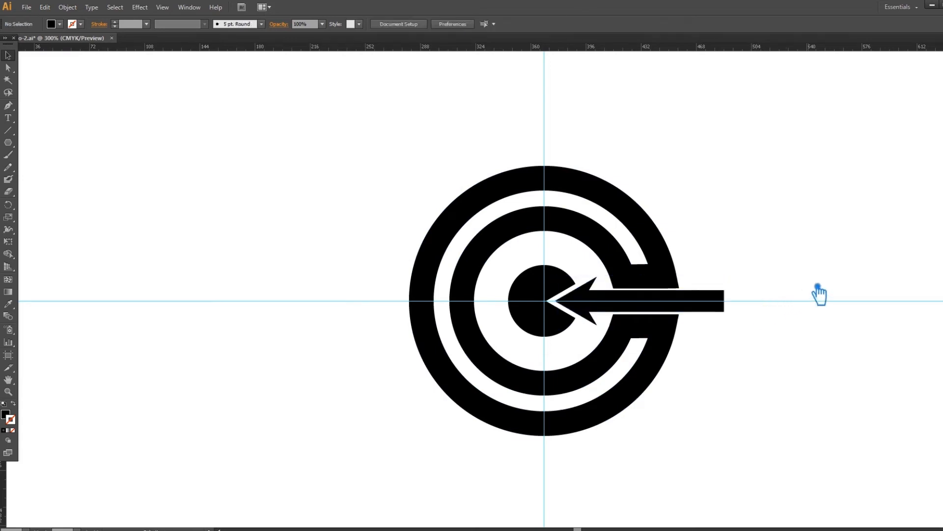
# Duplicate the arrow about 11 px along its shaft and subtract the copy with Pathfinder Minus Front, leaving only the arrowhead
pyautogui.click(621, 311)
pyautogui.moveTo(619, 312); pyautogui.dragTo(636, 314)
pyautogui.keyDown('shift'); pyautogui.click(573, 310); pyautogui.keyUp('shift')
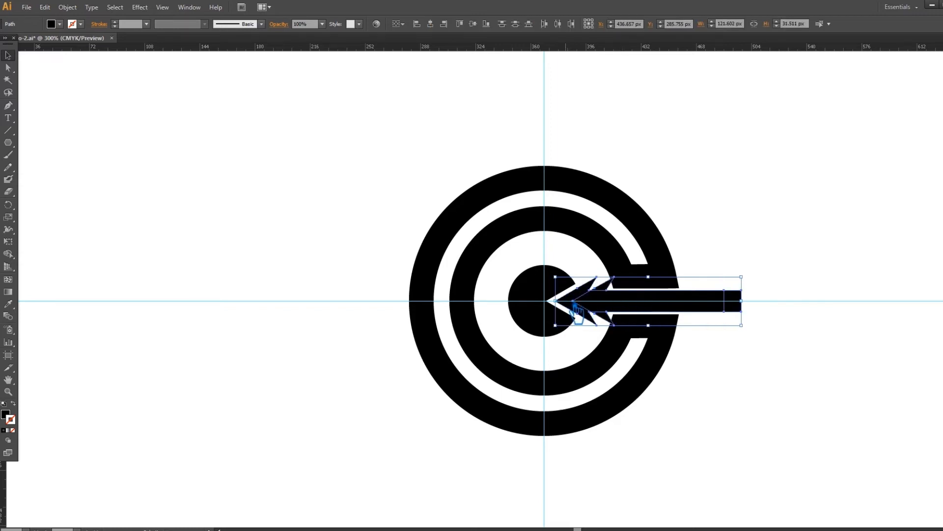
pyautogui.hotkey('ctrl', 'shift', 'F9')
pyautogui.click(868, 272)
pyautogui.click(768, 241)
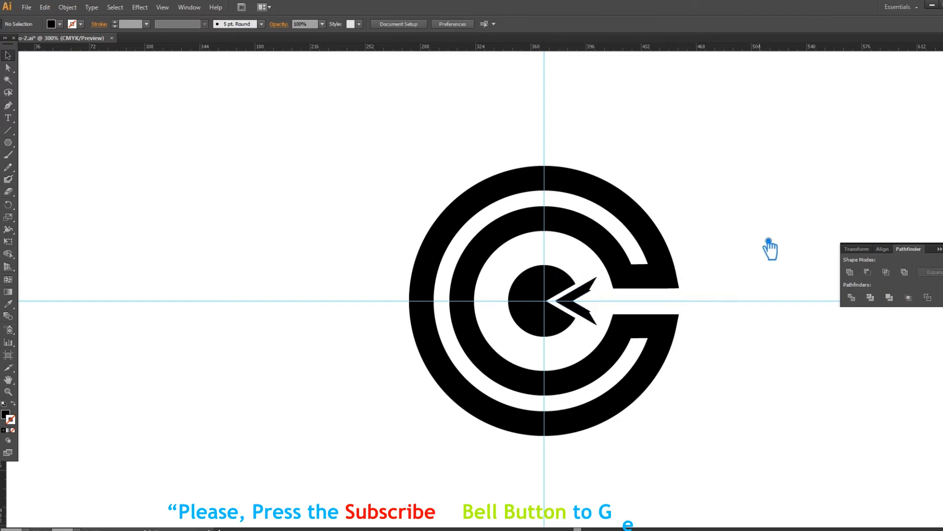
pyautogui.click(939, 248)
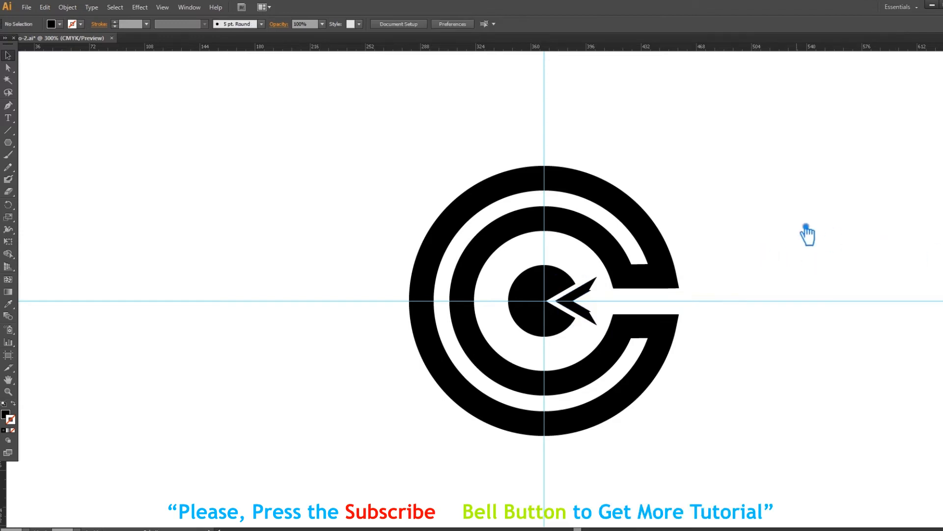
# Hide the guides and check the logo's shapes up close
pyautogui.hotkey('ctrl', ';')
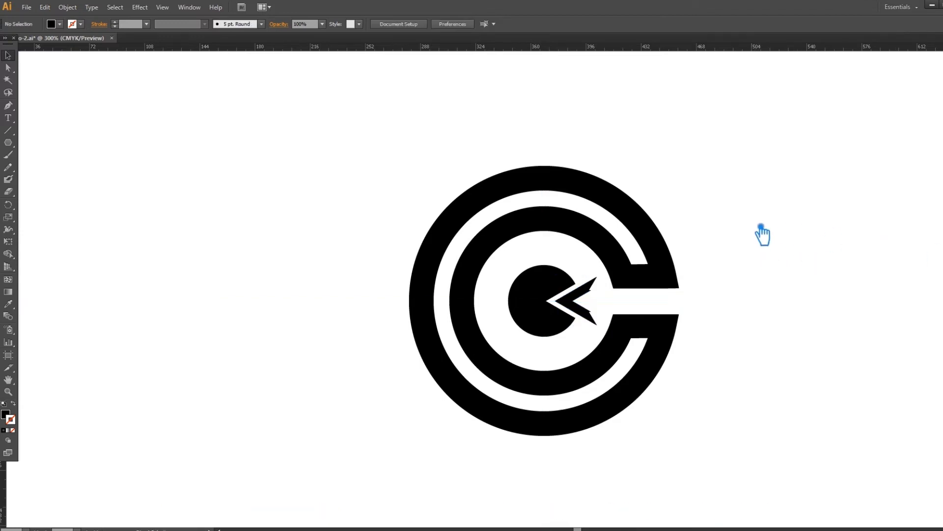
pyautogui.hotkey('ctrl', '+')
pyautogui.hotkey('ctrl', '+')
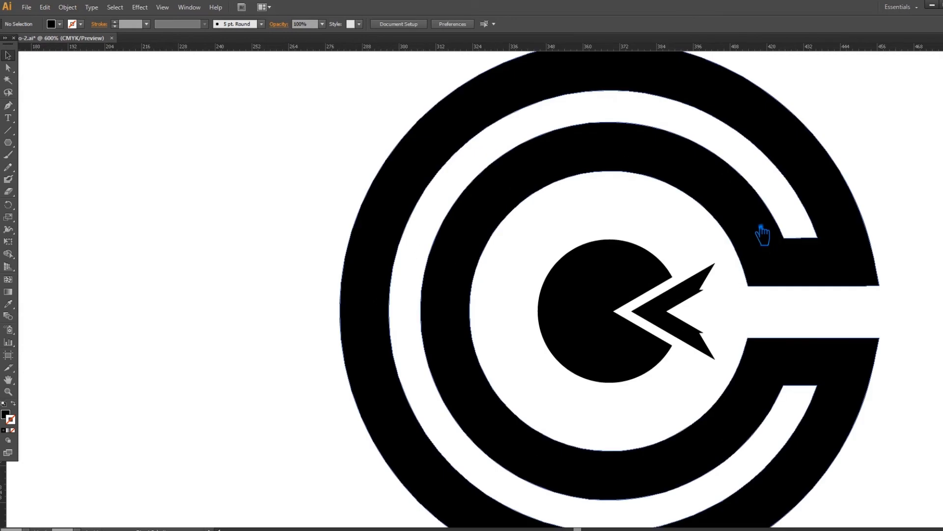
pyautogui.hotkey('ctrl', '-')
pyautogui.hotkey('ctrl', '-')
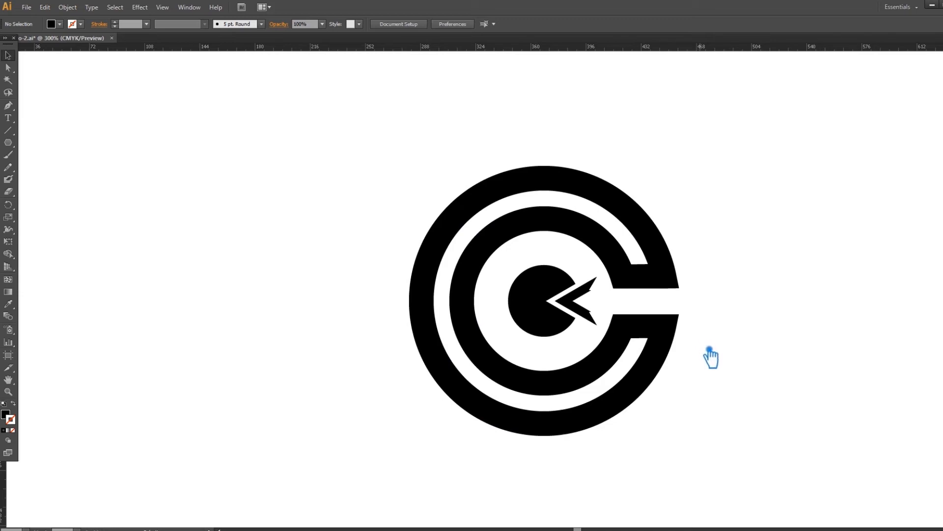
# Switch the color controls to a full-color spectrum and fill the C-shaped rings with blue 1C8D92
pyautogui.moveTo(730, 447); pyautogui.dragTo(528, 292)
pyautogui.click(670, 278)
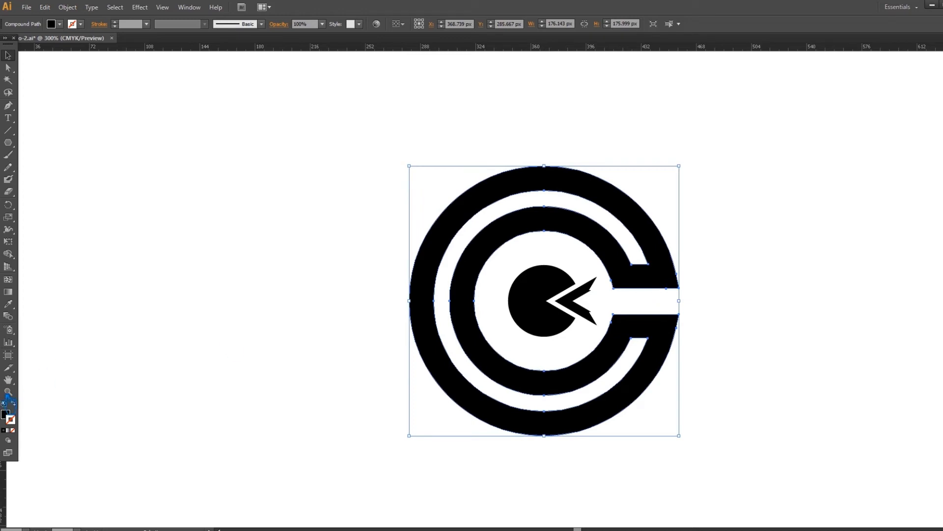
pyautogui.doubleClick(7, 415)
pyautogui.click(657, 241)
pyautogui.moveTo(617, 249); pyautogui.dragTo(606, 232)
pyautogui.click(750, 182)
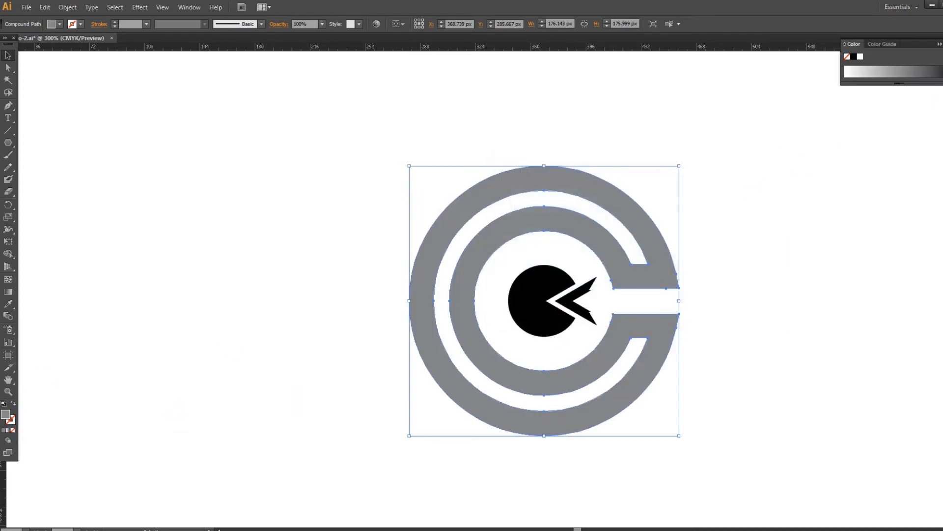
pyautogui.click(940, 44)
pyautogui.click(929, 76)
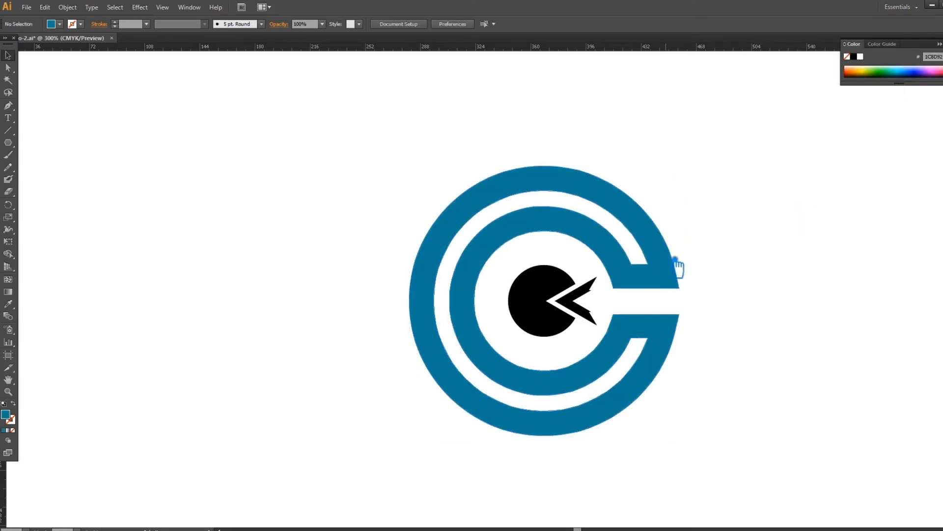
pyautogui.doubleClick(7, 415)
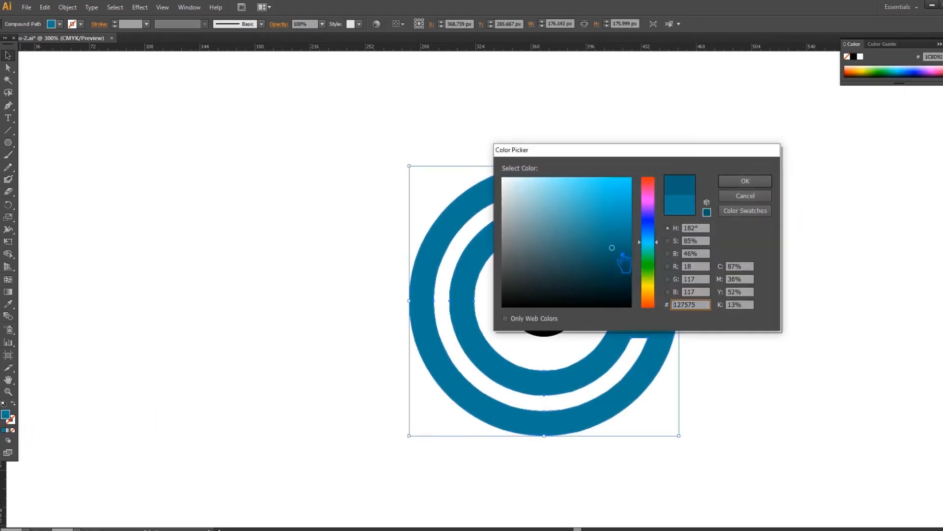
pyautogui.moveTo(660, 242); pyautogui.dragTo(658, 236)
pyautogui.click(617, 230)
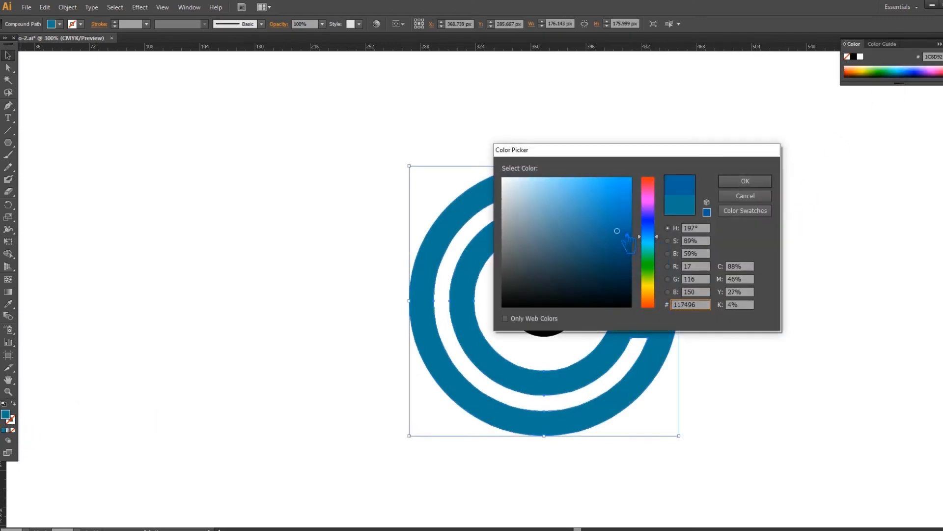
pyautogui.click(745, 195)
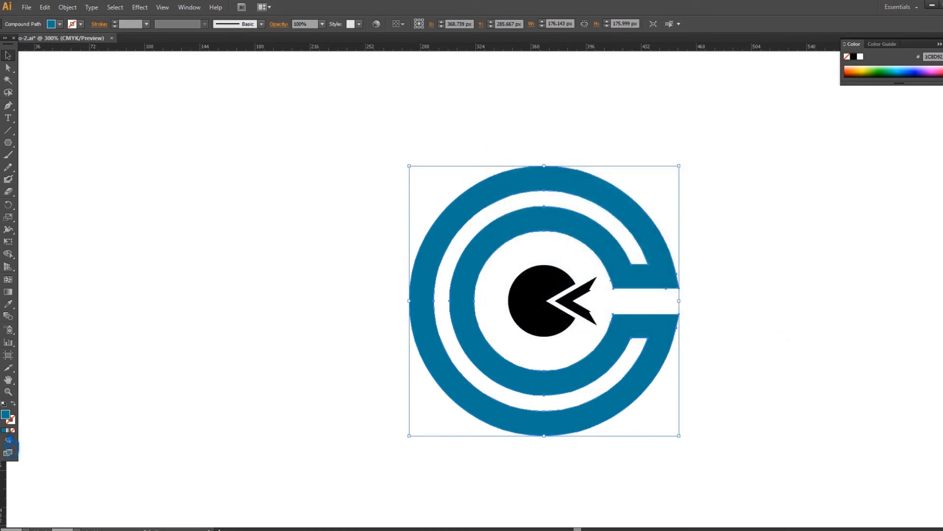
# Fill the C-shaped rings, the central circle and the arrowhead with dark teal 1A7777
pyautogui.doubleClick(8, 415)
pyautogui.click(614, 250)
pyautogui.click(746, 181)
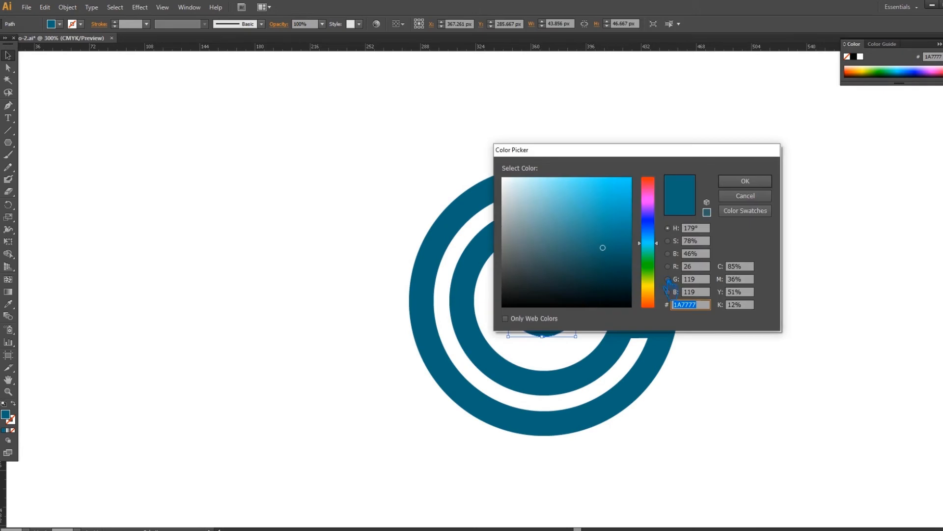
# Fill the central circle with red-orange B21F1F
pyautogui.click(656, 291)
pyautogui.moveTo(654, 245); pyautogui.dragTo(652, 310)
pyautogui.click(557, 245)
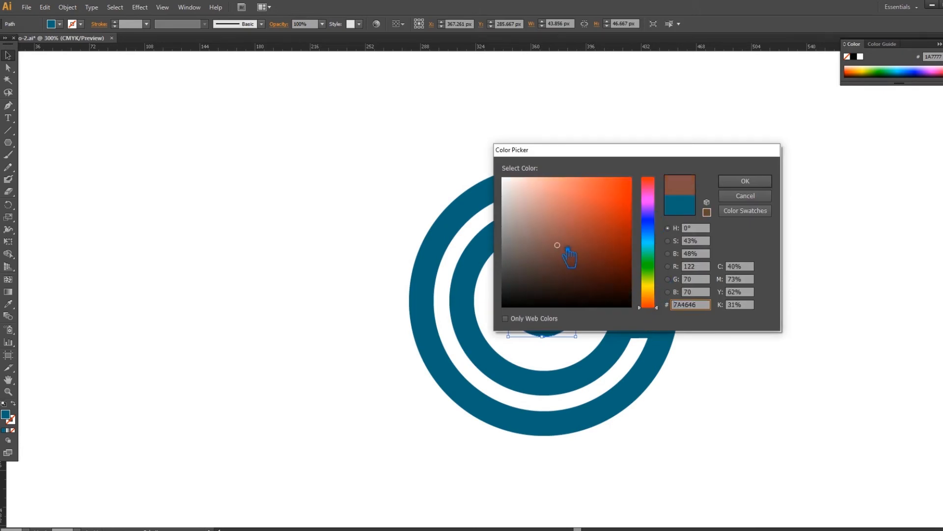
pyautogui.click(658, 297)
pyautogui.moveTo(657, 298); pyautogui.dragTo(658, 306)
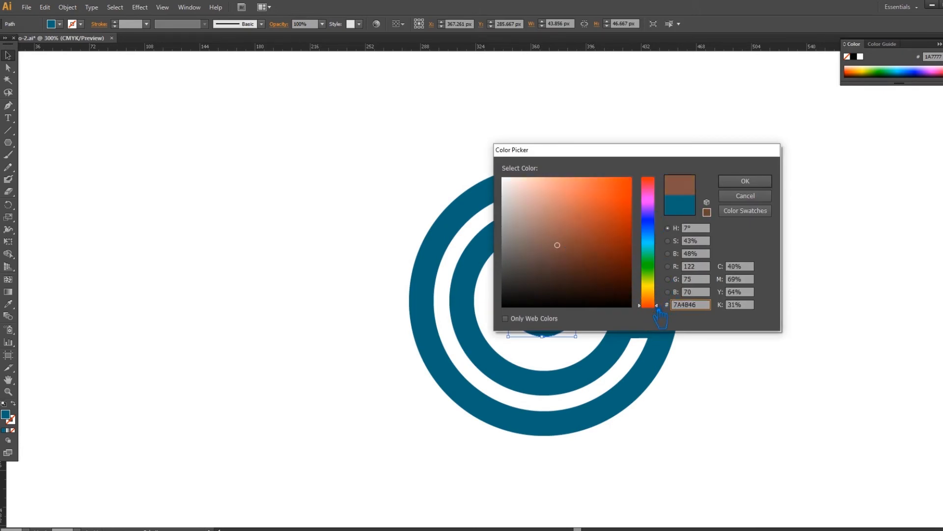
pyautogui.moveTo(557, 245); pyautogui.dragTo(610, 216)
pyautogui.click(745, 182)
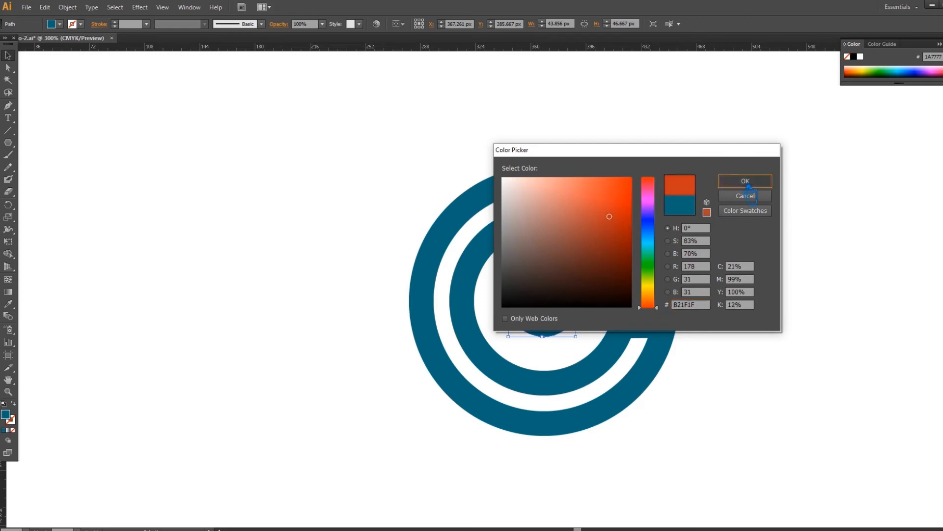
pyautogui.click(785, 182)
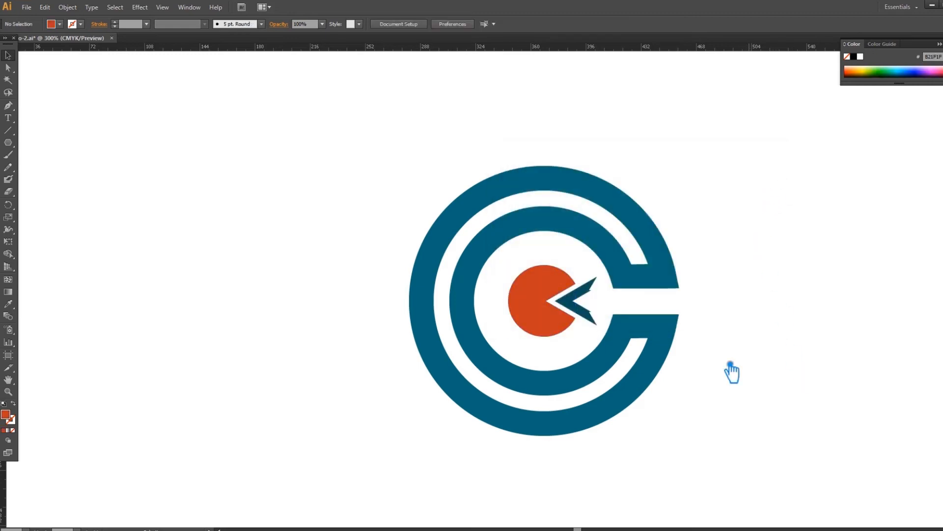
# Shift the central circle's fill to orange AF3A20
pyautogui.click(544, 298)
pyautogui.doubleClick(12, 416)
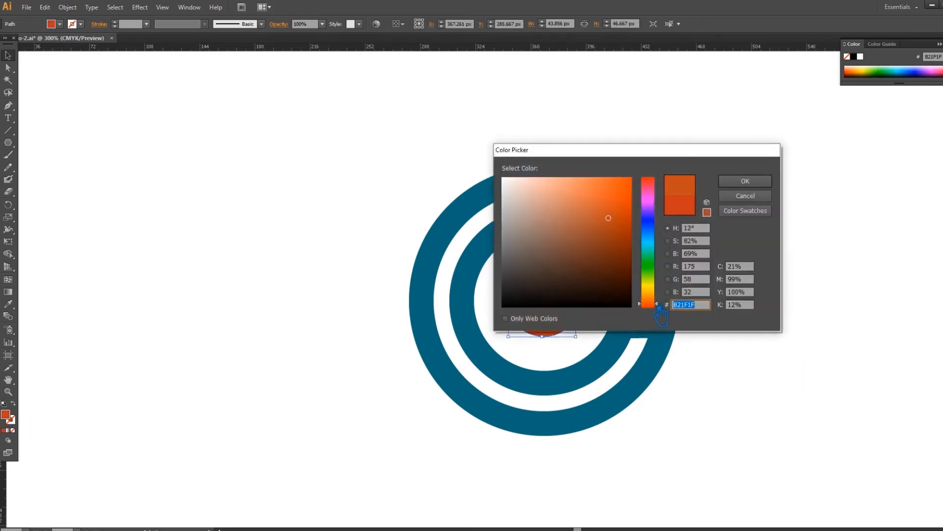
pyautogui.click(741, 181)
pyautogui.click(771, 201)
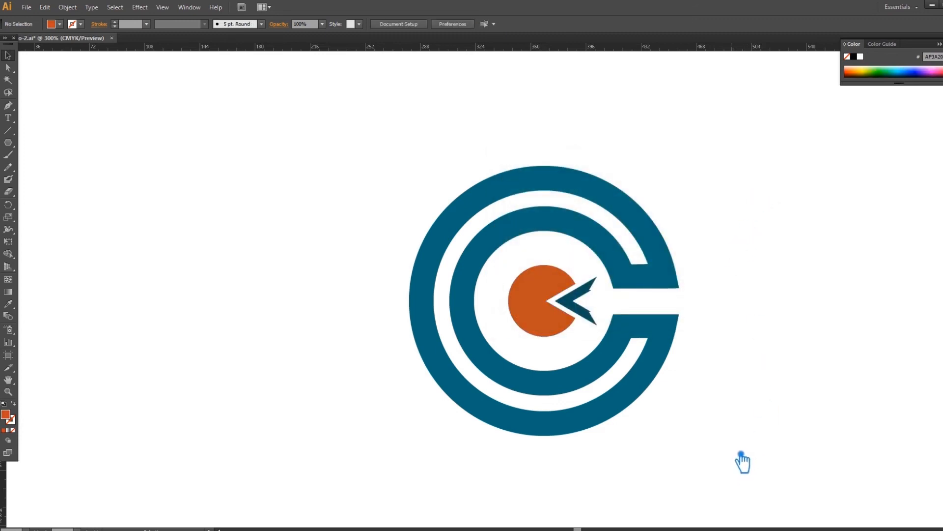
# Draw a small circle about 10 px in diameter at the center of the orange circle, in front of the arrowhead's tip
pyautogui.click(16, 147)
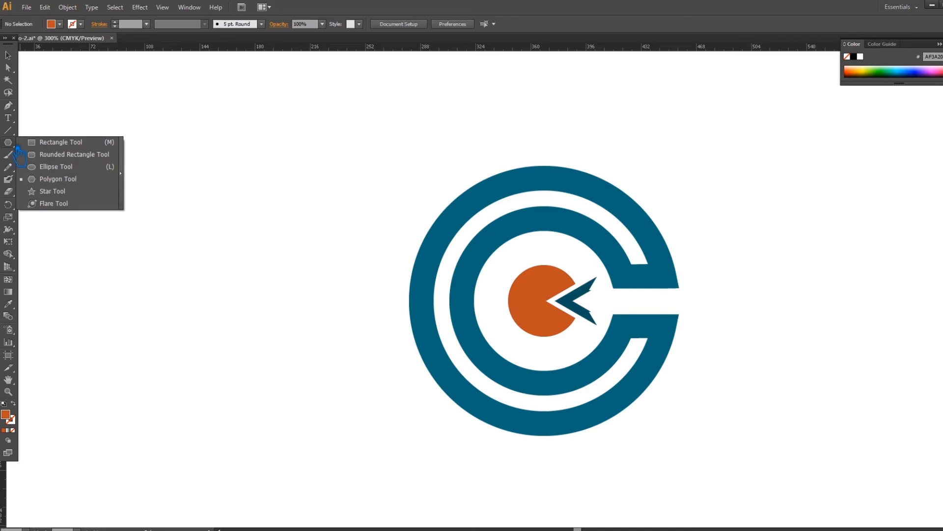
pyautogui.click(21, 76)
pyautogui.click(523, 290)
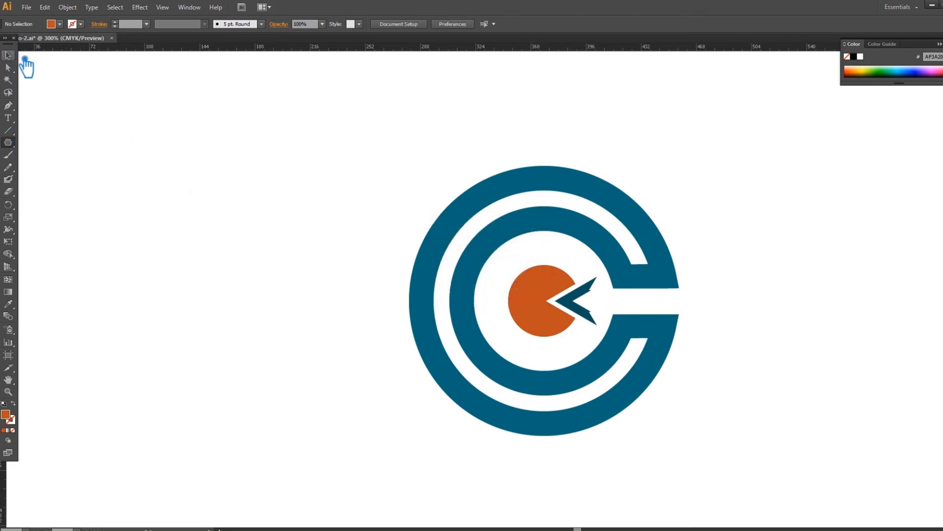
pyautogui.click(9, 143)
pyautogui.click(34, 168)
pyautogui.moveTo(546, 300); pyautogui.dragTo(565, 319)
# Fill the small inner circle with dark red-brown 7C231A
pyautogui.doubleClick(6, 414)
pyautogui.click(614, 240)
pyautogui.click(734, 181)
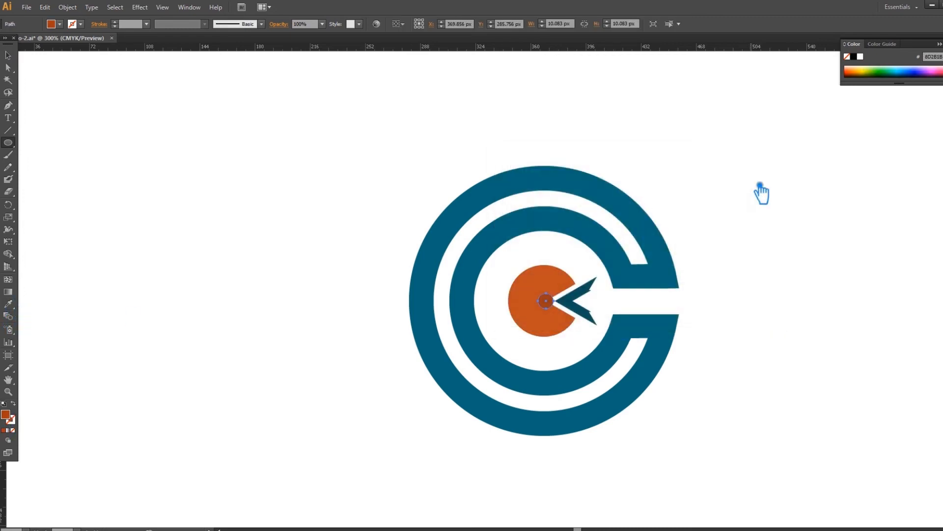
pyautogui.doubleClick(6, 415)
pyautogui.click(604, 244)
pyautogui.click(757, 181)
pyautogui.press('v')
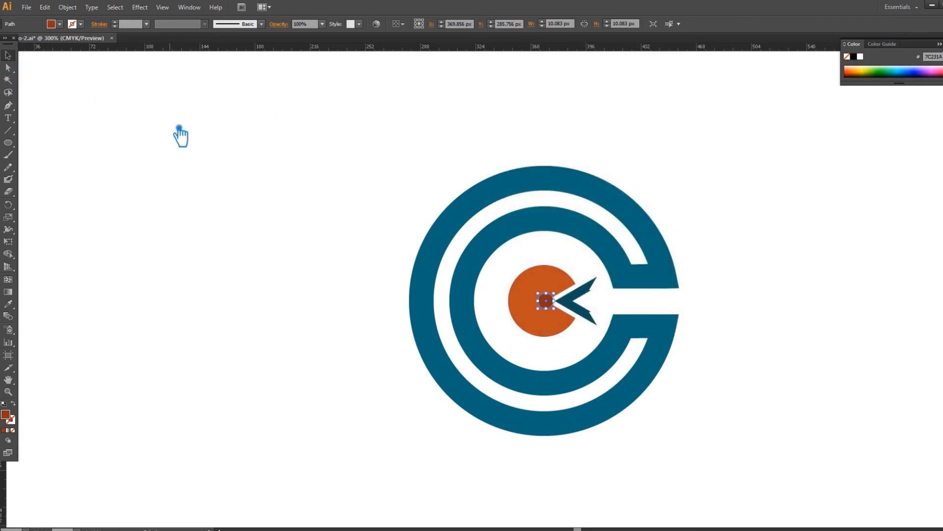
# Add the text "C Arrow Logo" beneath the target logo and enlarge it to about 69 pt
pyautogui.click(179, 135)
pyautogui.moveTo(732, 435); pyautogui.dragTo(287, 157)
pyautogui.click(783, 270)
pyautogui.moveTo(762, 367); pyautogui.dragTo(727, 294)
pyautogui.click(8, 118)
pyautogui.click(294, 443)
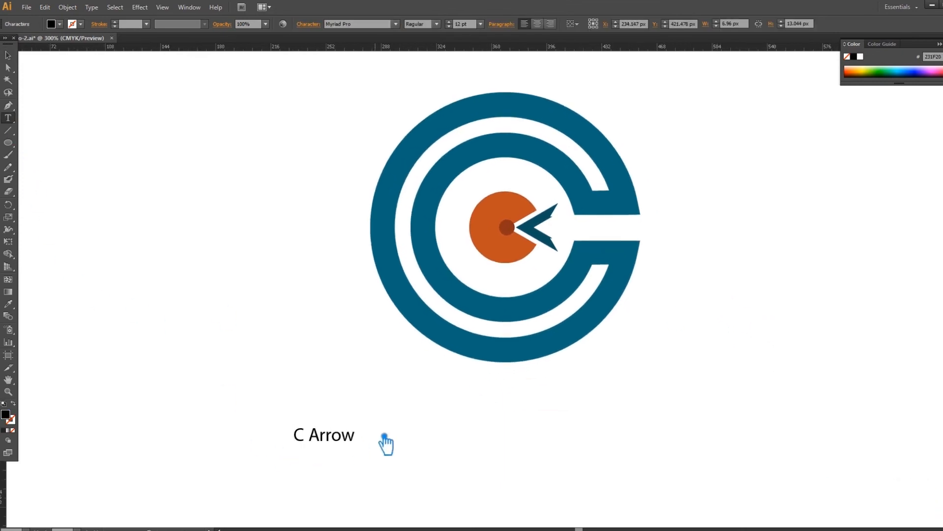
pyautogui.click(8, 55)
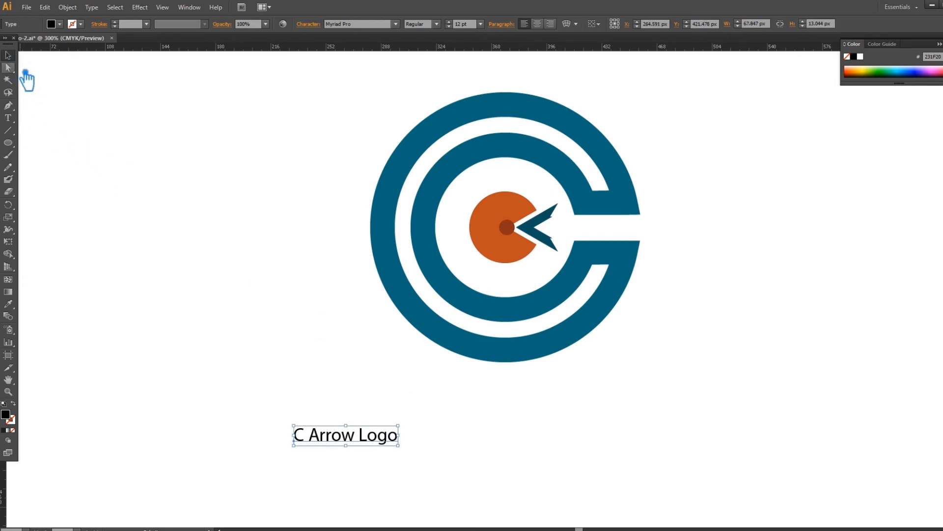
pyautogui.moveTo(398, 447); pyautogui.dragTo(649, 501)
pyautogui.moveTo(575, 479); pyautogui.dragTo(748, 448)
# Try successive fonts on the logo text and set it to NCC1701A Regular
pyautogui.click(364, 24)
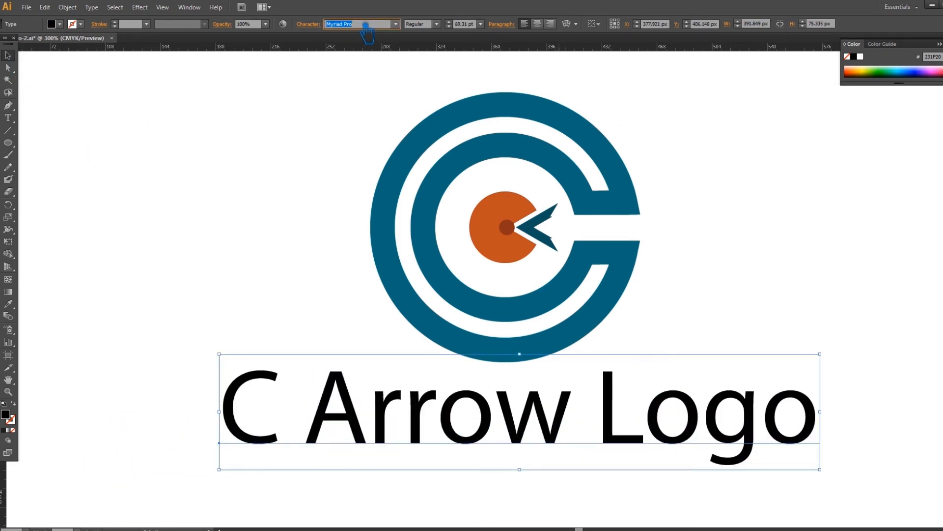
pyautogui.press('Down')
pyautogui.press('Down')
pyautogui.press('Down')
pyautogui.press('Down')
pyautogui.press('Down')
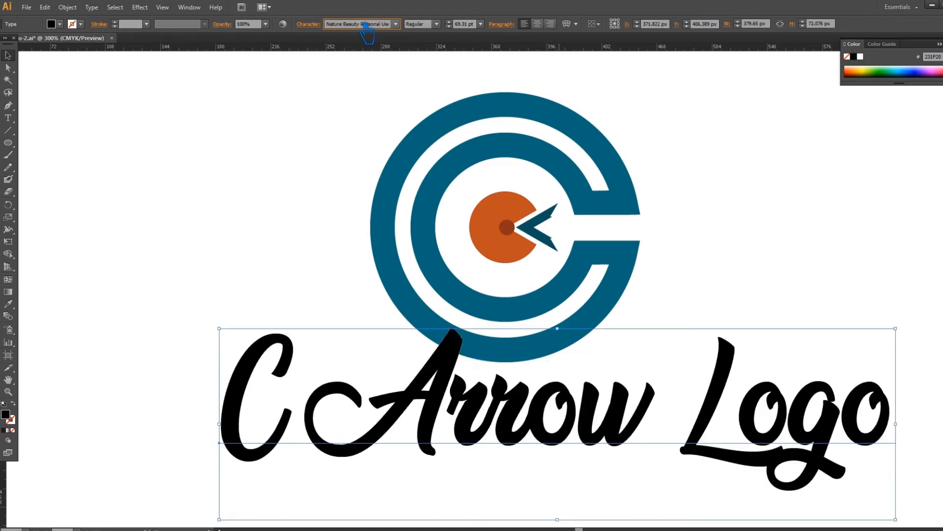
pyautogui.press('Down')
pyautogui.press('Down')
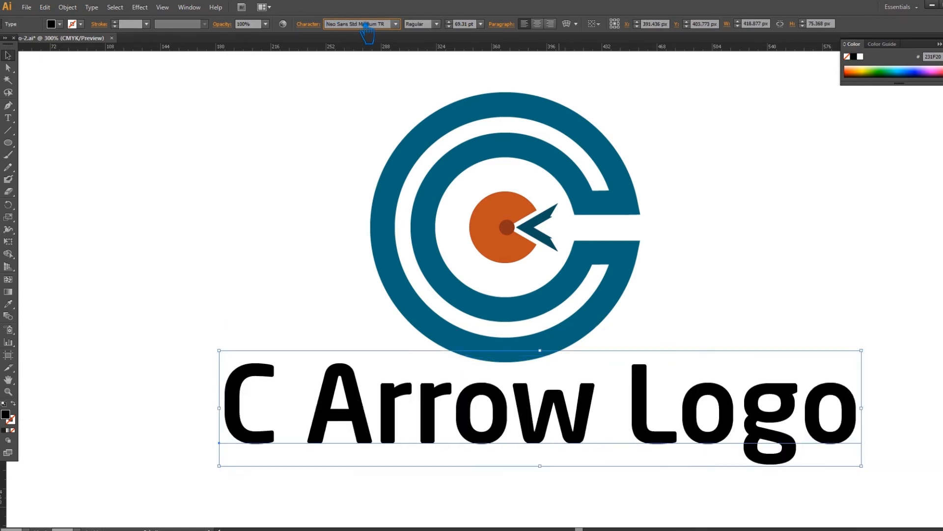
pyautogui.press('Down')
pyautogui.click(309, 23)
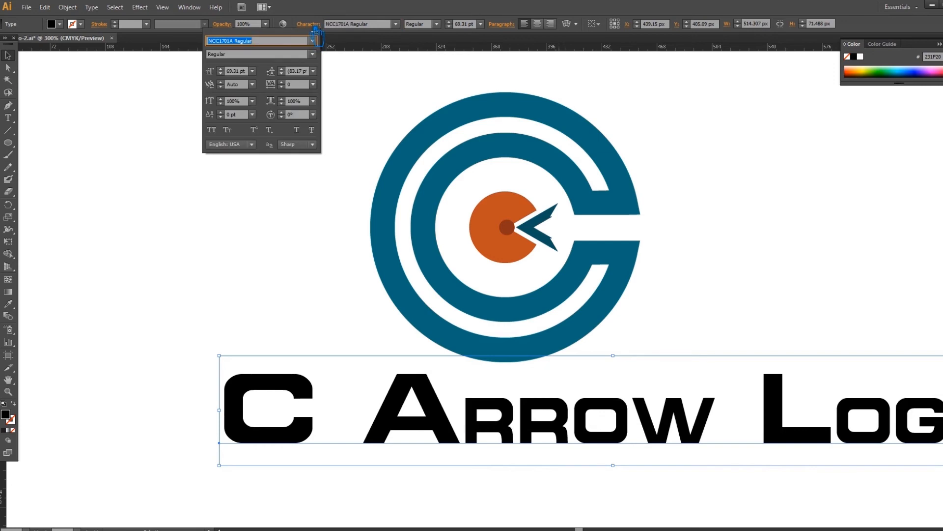
pyautogui.click(405, 9)
pyautogui.click(424, 24)
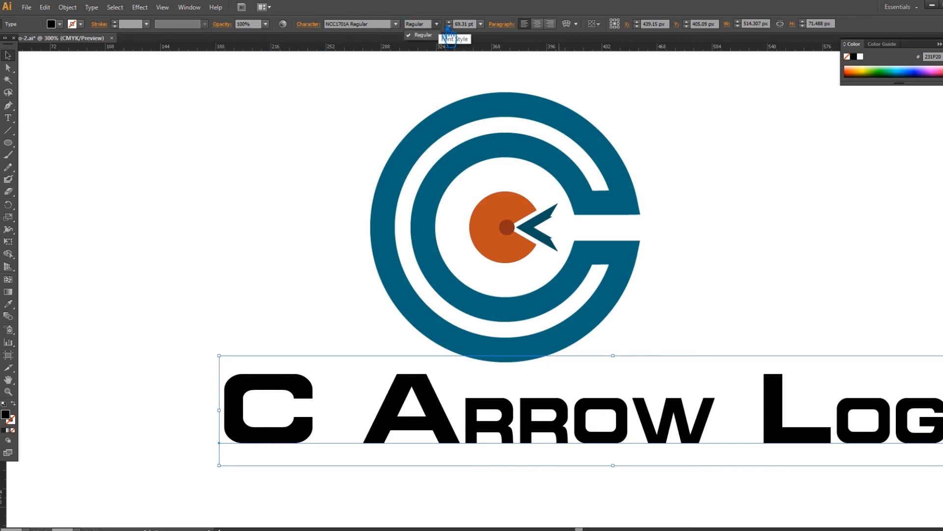
# Set the caption's font to neon-like and reposition the text so it sits roughly centered beneath the target logo
pyautogui.moveTo(692, 444); pyautogui.dragTo(585, 452)
pyautogui.click(366, 25)
pyautogui.press('Down')
pyautogui.press('Down')
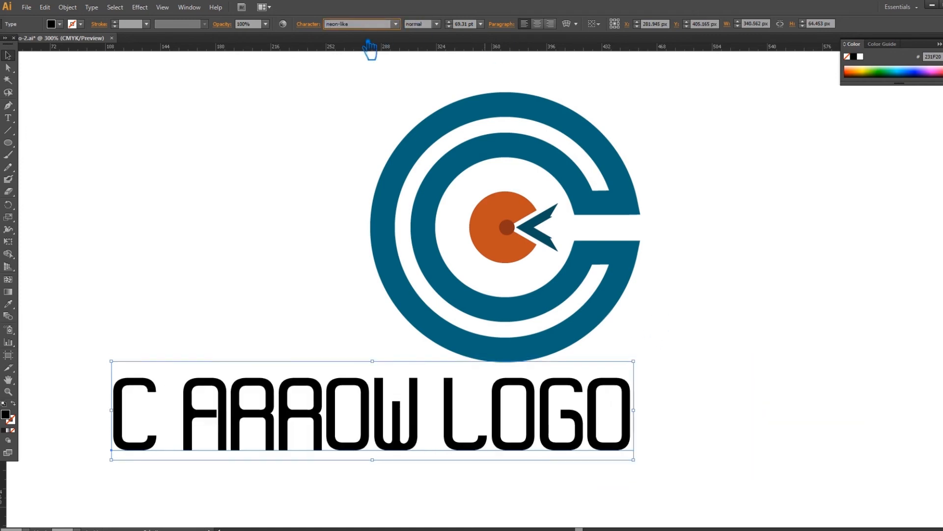
pyautogui.moveTo(514, 442); pyautogui.dragTo(606, 440)
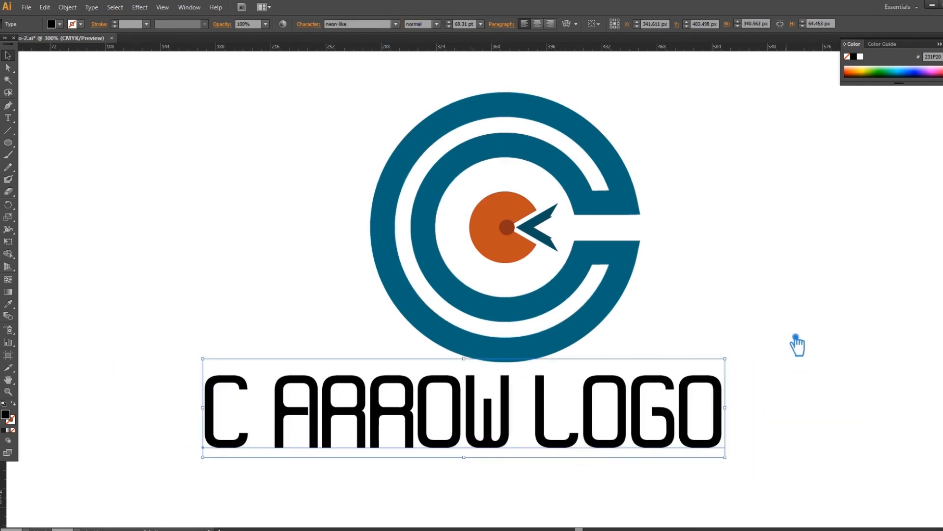
pyautogui.click(797, 345)
pyautogui.moveTo(665, 401); pyautogui.dragTo(714, 399)
# Offset the path of the small dark red-brown inner circle by 2 px with miter joins
pyautogui.click(507, 226)
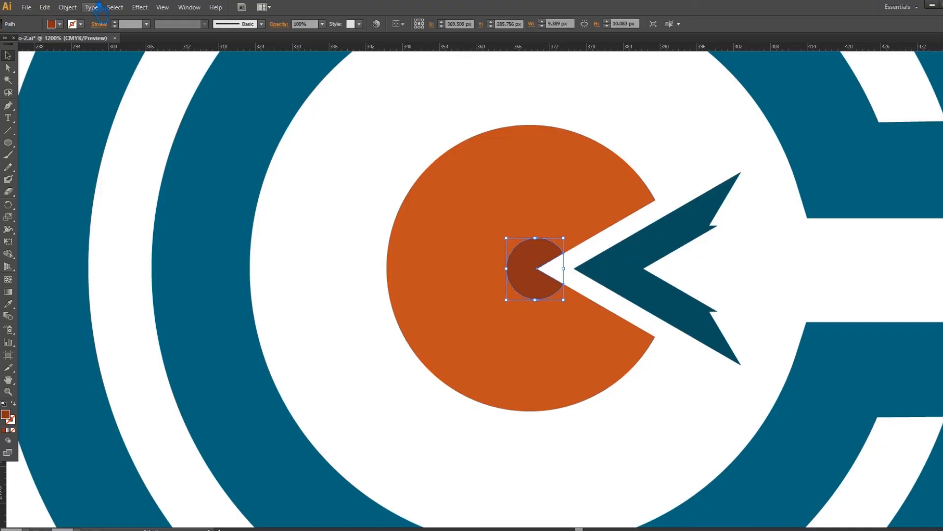
pyautogui.click(68, 6)
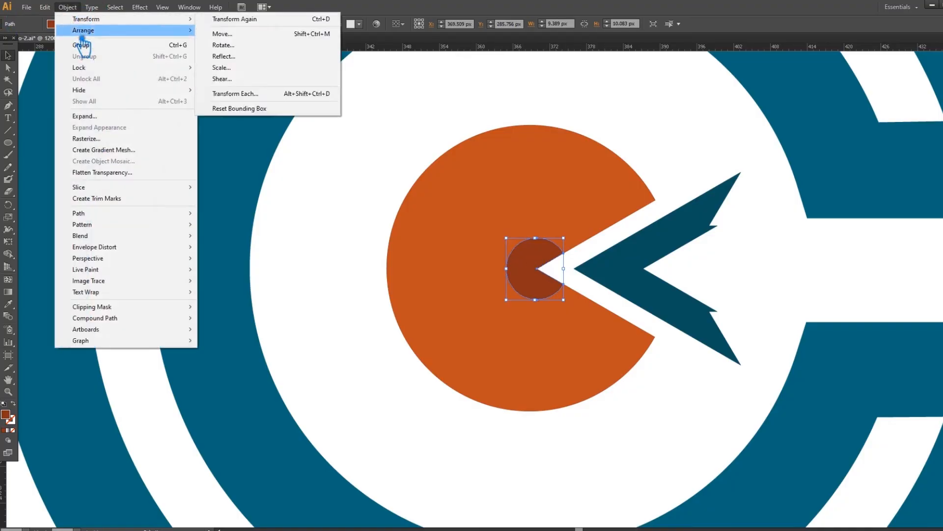
pyautogui.click(287, 255)
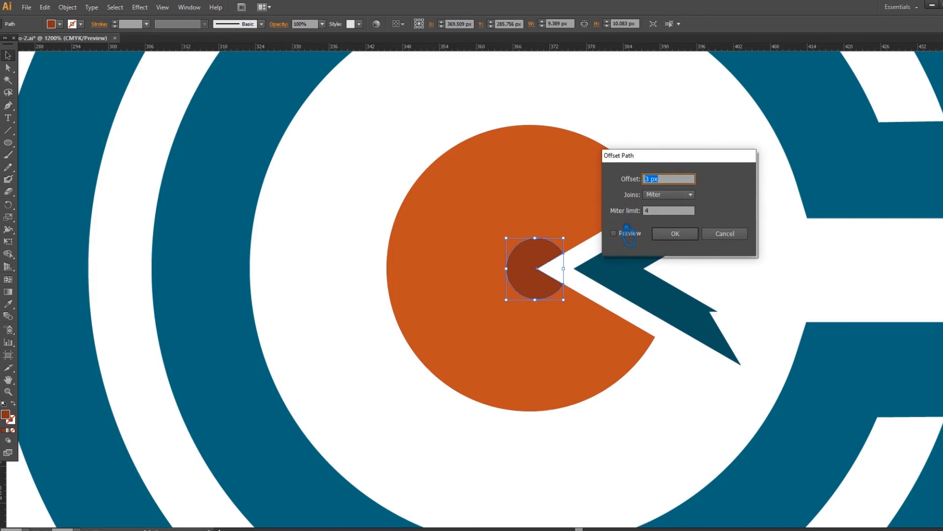
pyautogui.click(622, 235)
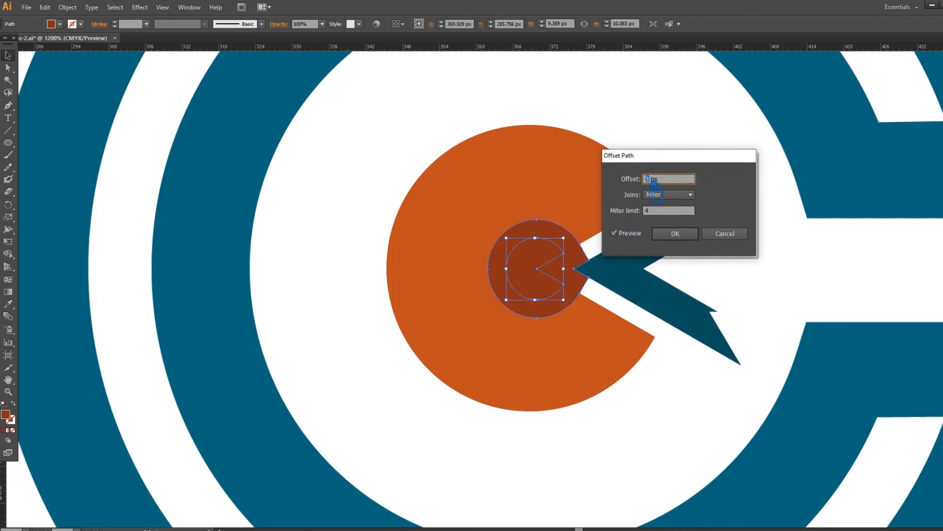
pyautogui.write('2')
pyautogui.press('Tab')
pyautogui.press('Tab')
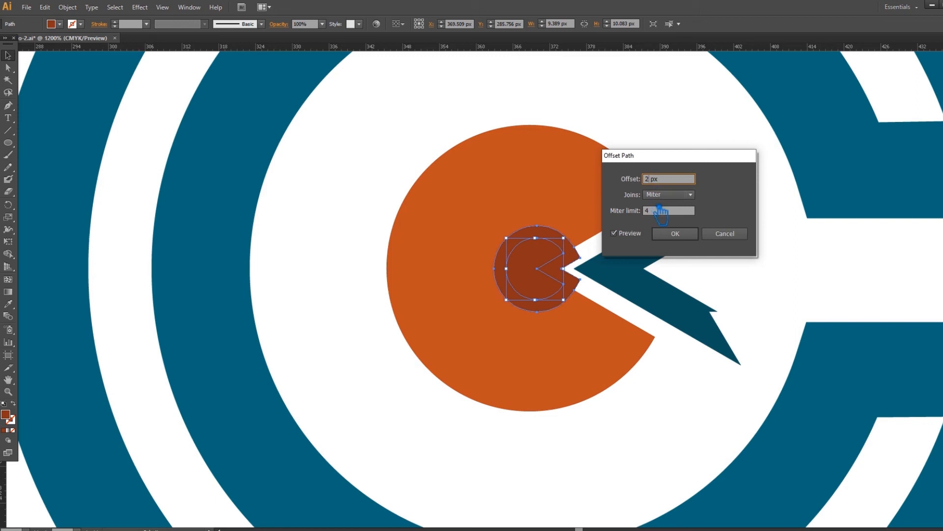
pyautogui.click(675, 233)
# Divide the inner circle, its offset copy and the orange circle into separate pieces with the Pathfinder Divide operation
pyautogui.keyDown('shift'); pyautogui.click(537, 260); pyautogui.keyUp('shift')
pyautogui.keyDown('shift'); pyautogui.click(460, 241); pyautogui.keyUp('shift')
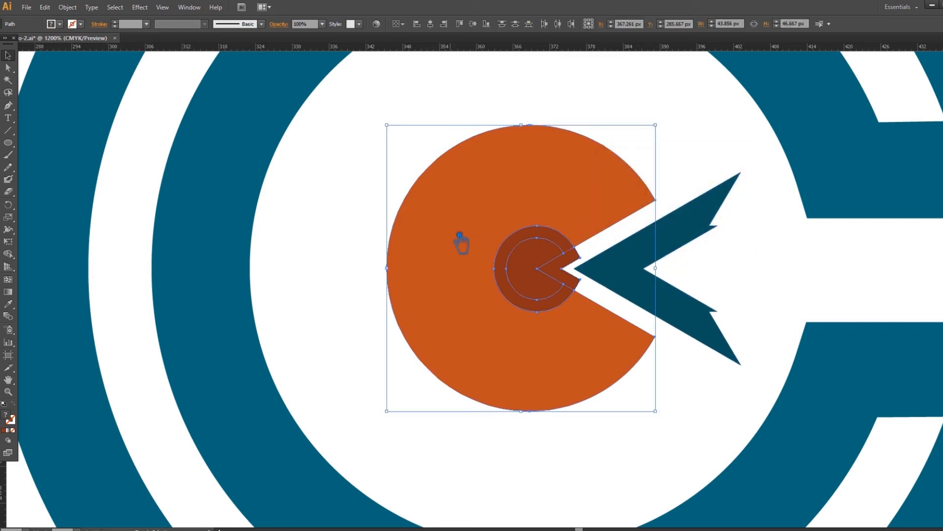
pyautogui.hotkey('ctrl', 'shift', 'F9')
pyautogui.click(850, 299)
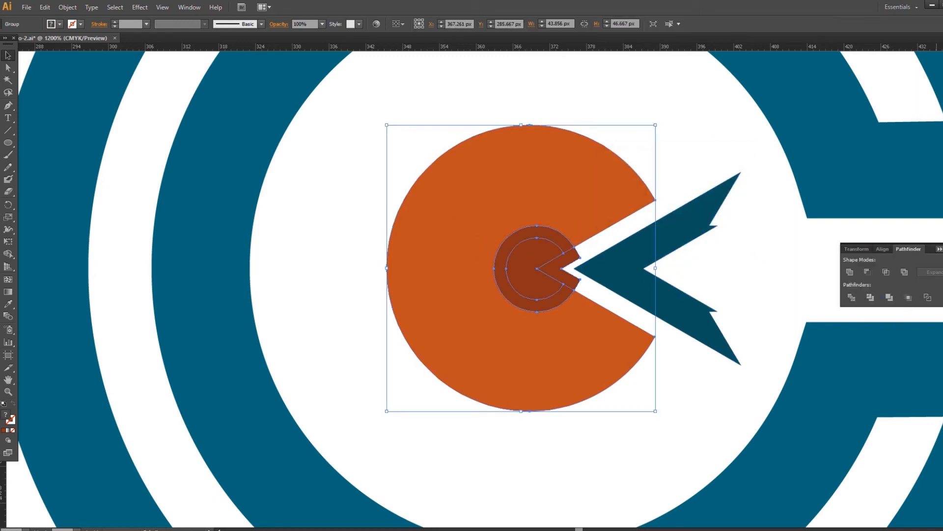
pyautogui.click(940, 248)
pyautogui.click(720, 392)
# Ungroup the divided pieces and delete the offset ring pieces around the small inner circle to leave a gap
pyautogui.rightClick(572, 273)
pyautogui.click(600, 333)
pyautogui.click(669, 364)
pyautogui.click(552, 272)
pyautogui.press('Delete')
pyautogui.click(575, 250)
pyautogui.press('Delete')
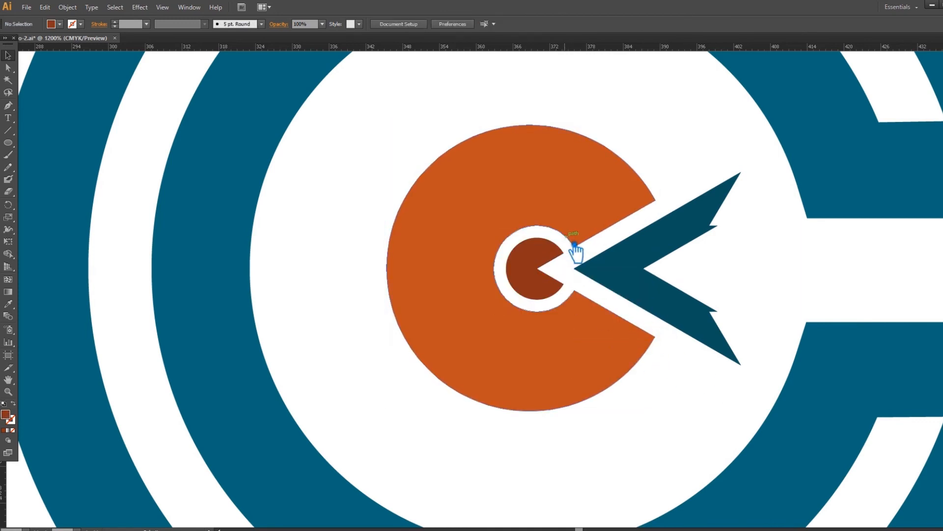
# Group all the shapes of the target logo above the caption
pyautogui.hotkey('ctrl', '-')
pyautogui.hotkey('ctrl', '-')
pyautogui.hotkey('ctrl', '-')
pyautogui.hotkey('ctrl', '-')
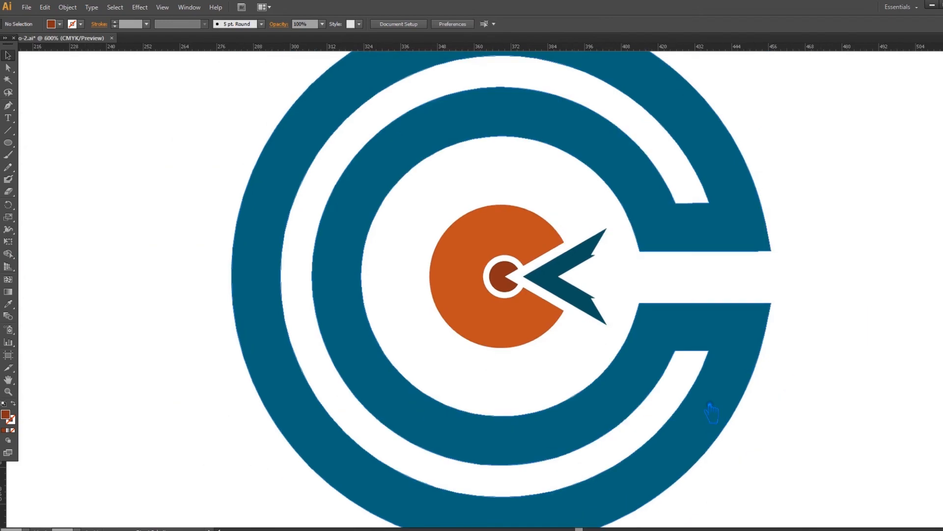
pyautogui.moveTo(797, 393); pyautogui.dragTo(782, 324)
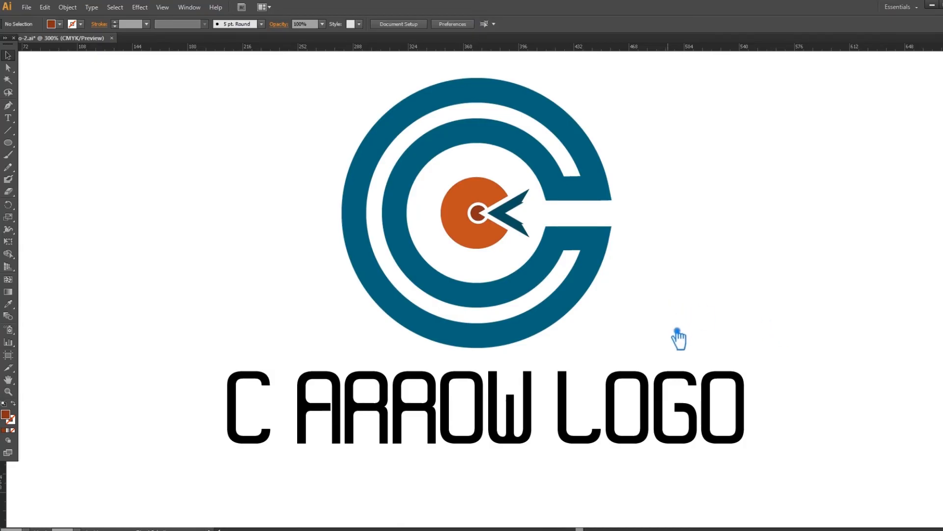
pyautogui.moveTo(669, 321); pyautogui.dragTo(302, 107)
pyautogui.hotkey('ctrl', 'g')
# Enlarge the caption text to about 92.5 pt and keep it centered just beneath the target logo
pyautogui.click(661, 411)
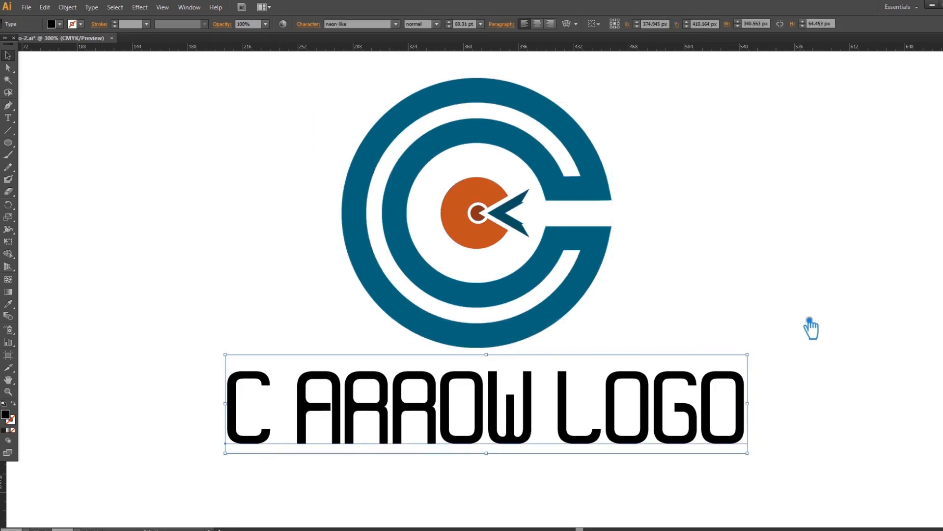
pyautogui.moveTo(734, 311); pyautogui.dragTo(781, 286)
pyautogui.moveTo(801, 438); pyautogui.dragTo(872, 455)
pyautogui.moveTo(666, 437); pyautogui.dragTo(666, 444)
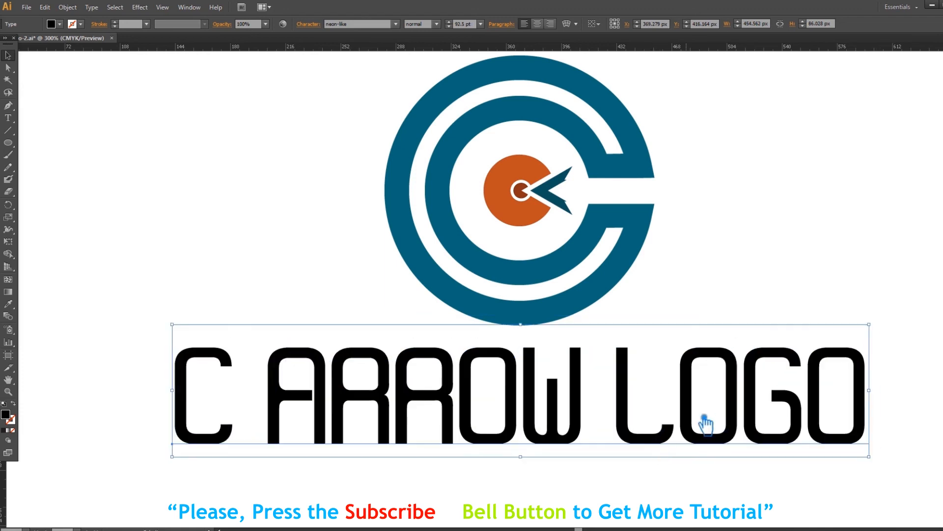
pyautogui.click(779, 236)
# Select the target logo and its caption together on the artboard
pyautogui.hotkey('ctrl', '0')
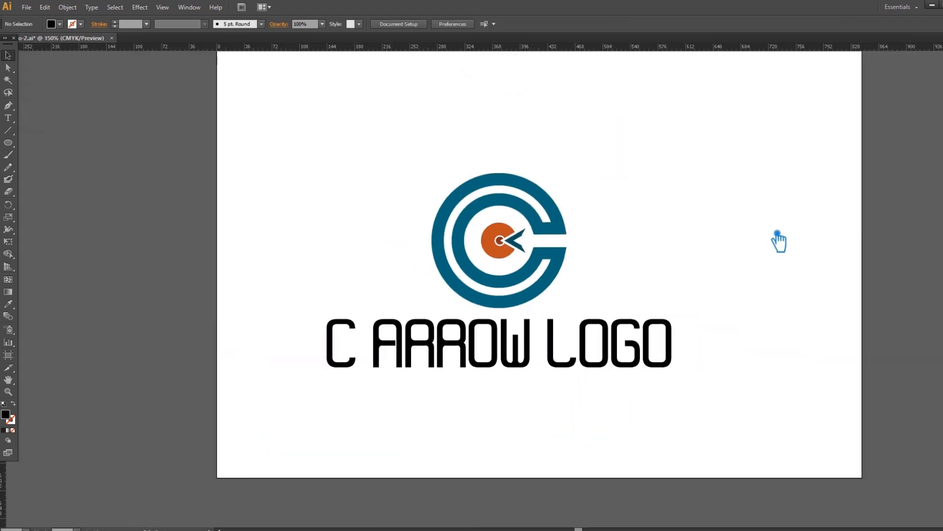
pyautogui.moveTo(697, 400); pyautogui.dragTo(679, 405)
pyautogui.moveTo(693, 397); pyautogui.dragTo(289, 151)
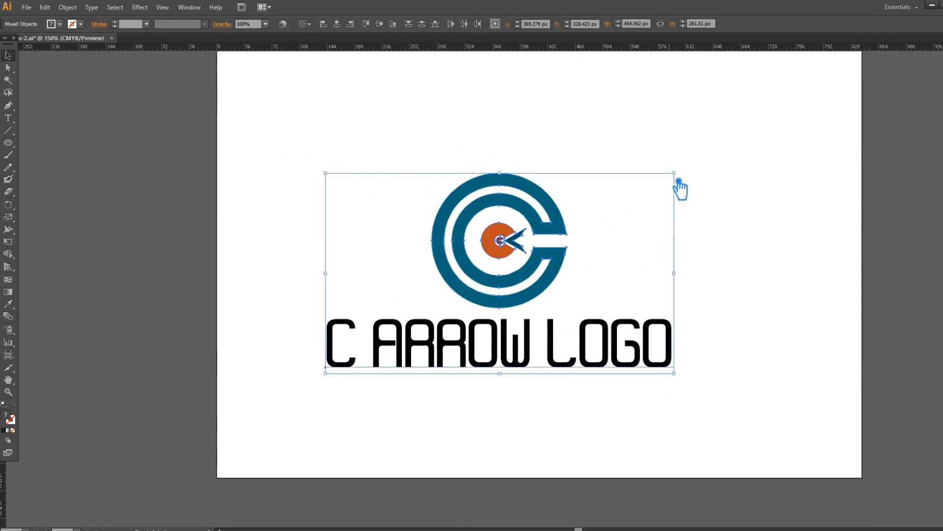